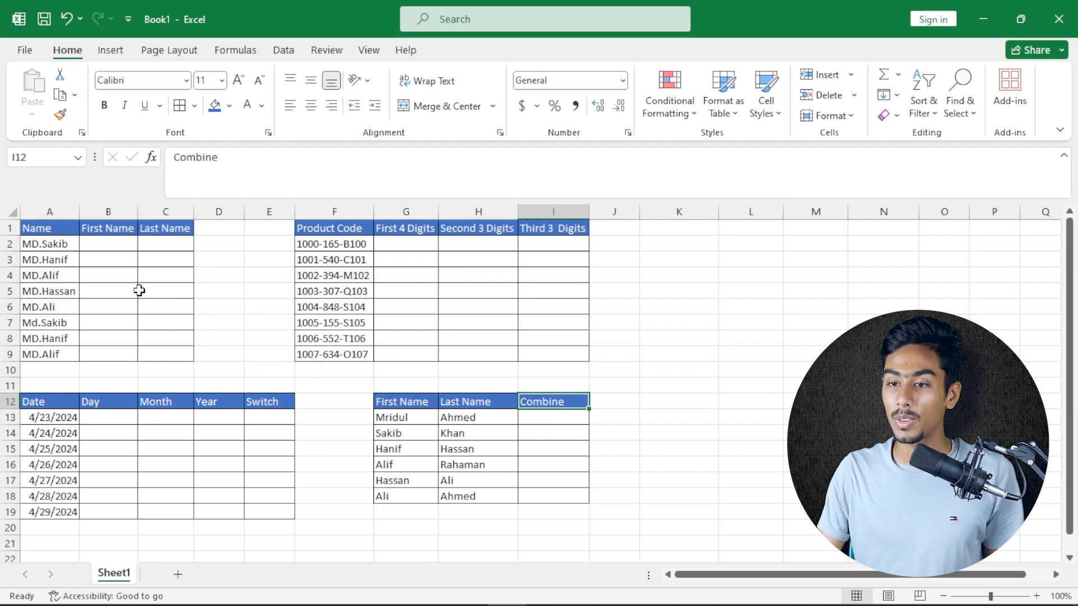
Examine the name table's Name, First Name and Last Name columns at the start of the sheet
scroll(60, 263, "up", 1)
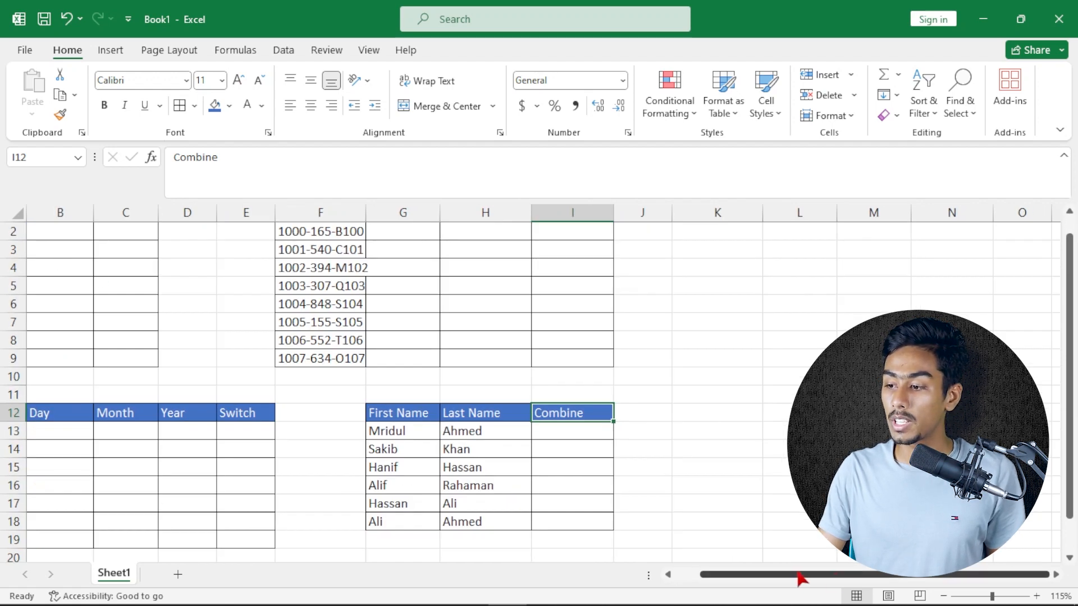
left_click_drag(806, 574, 654, 573)
scroll(85, 289, "up", 1)
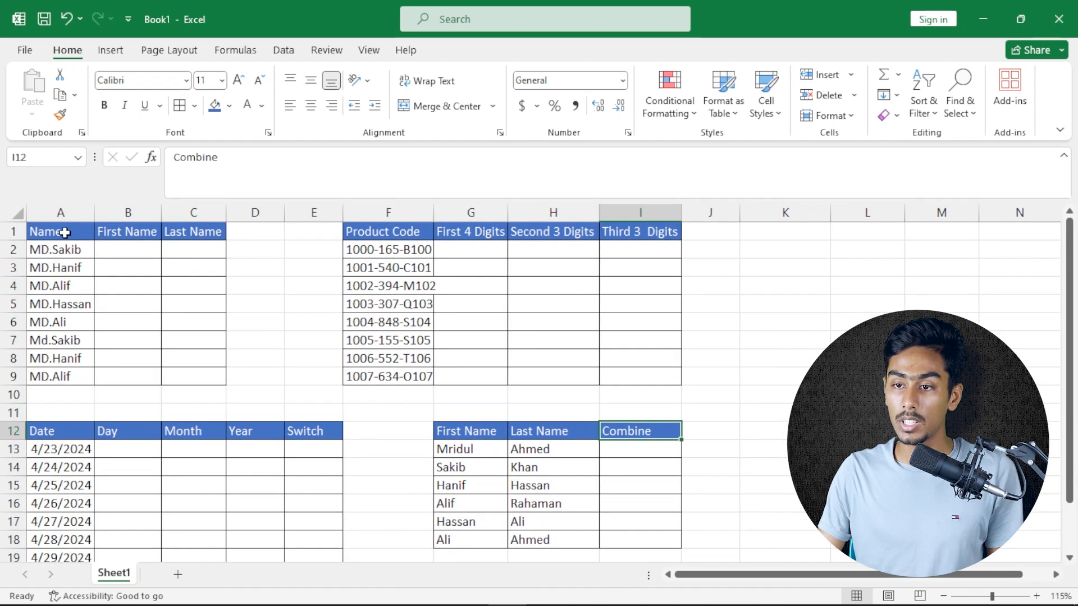
left_click(134, 256)
left_click_drag(56, 235, 62, 286)
left_click_drag(189, 241, 180, 271)
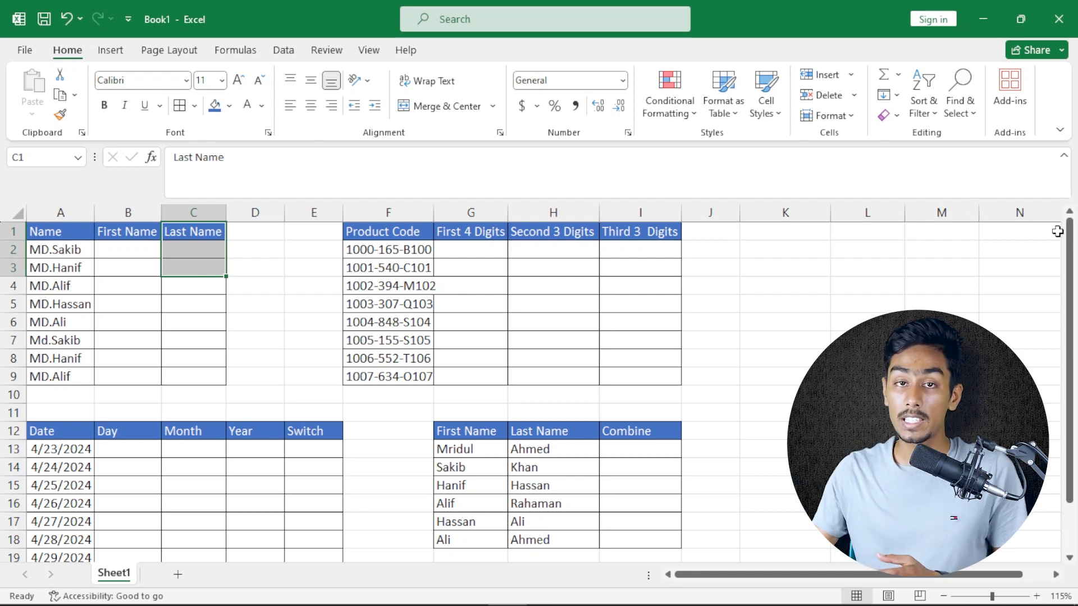
left_click(123, 245)
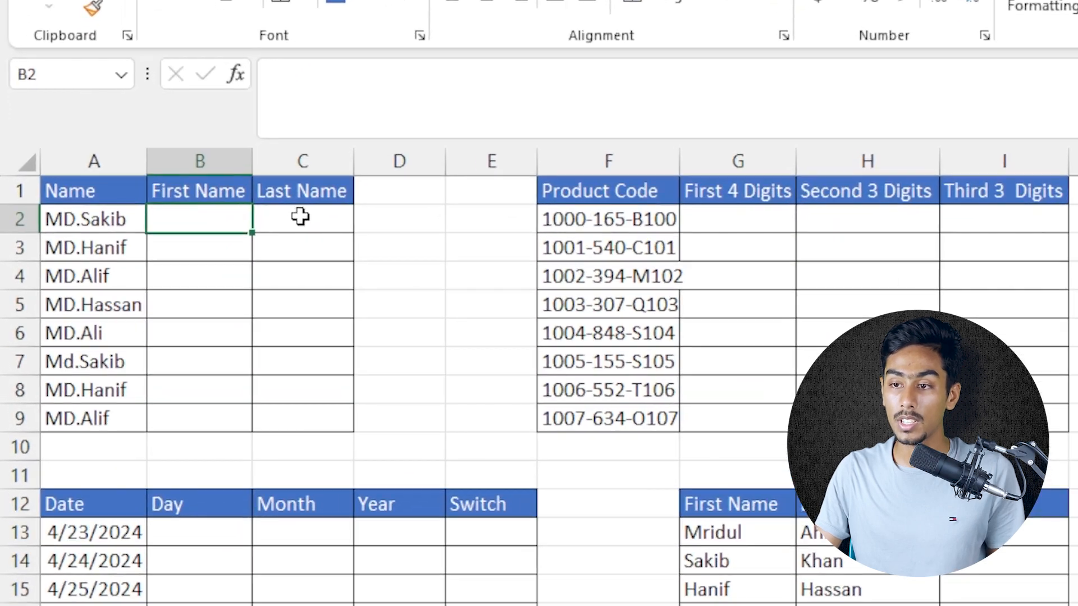
left_click(308, 219)
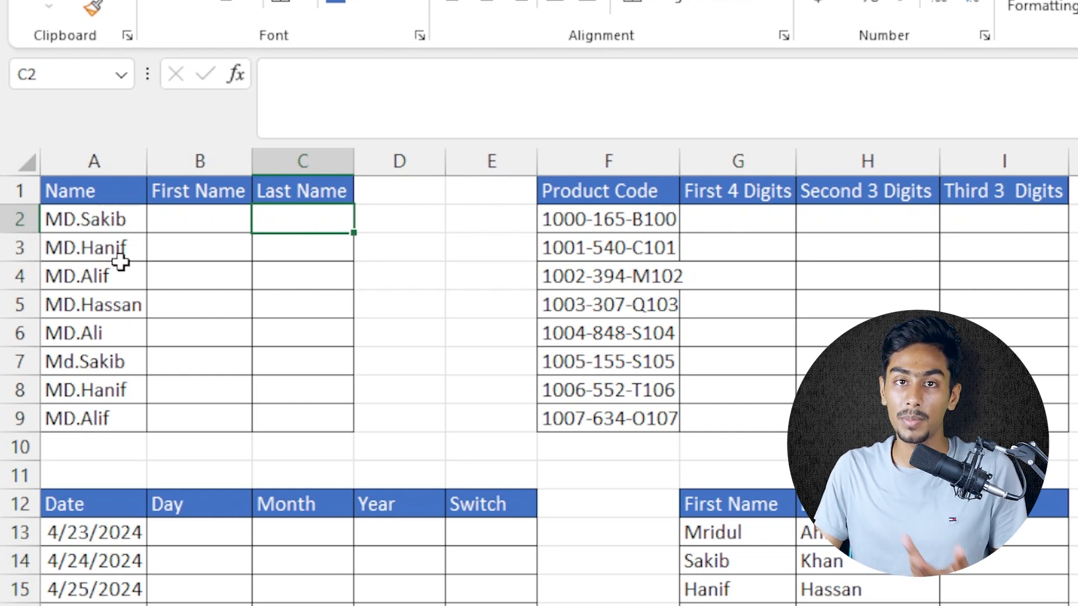
Enter the part of A2's name before the dot as the first name in B2
left_click(190, 224)
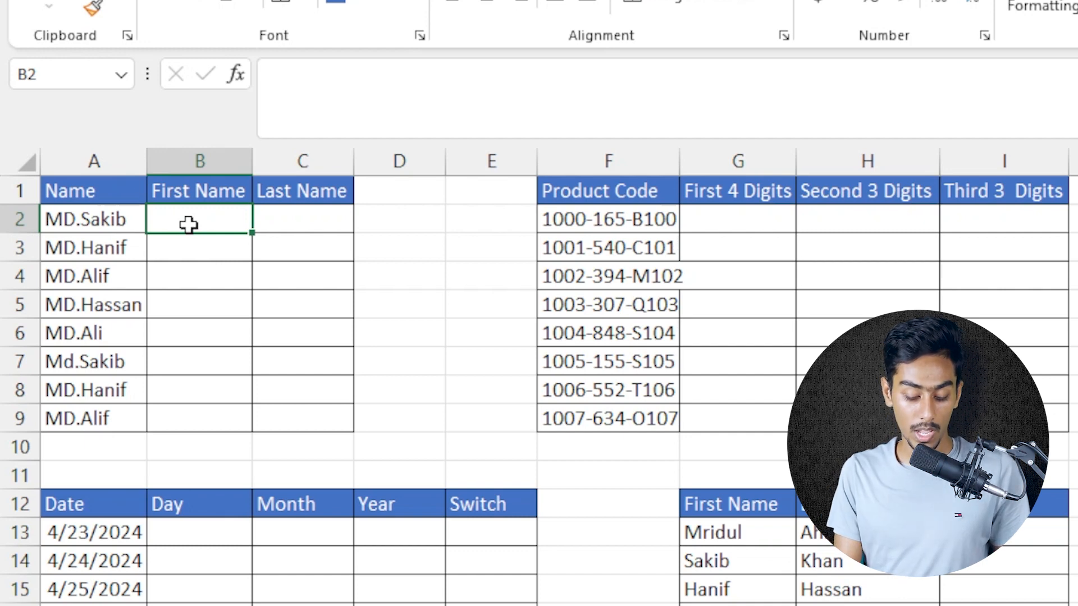
type("MD")
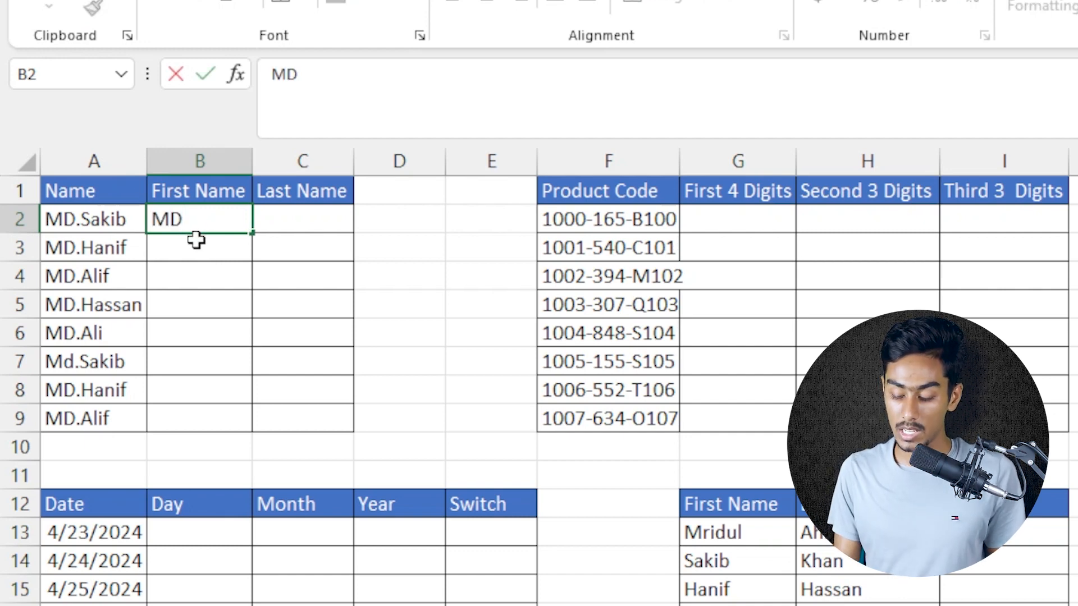
key("Return")
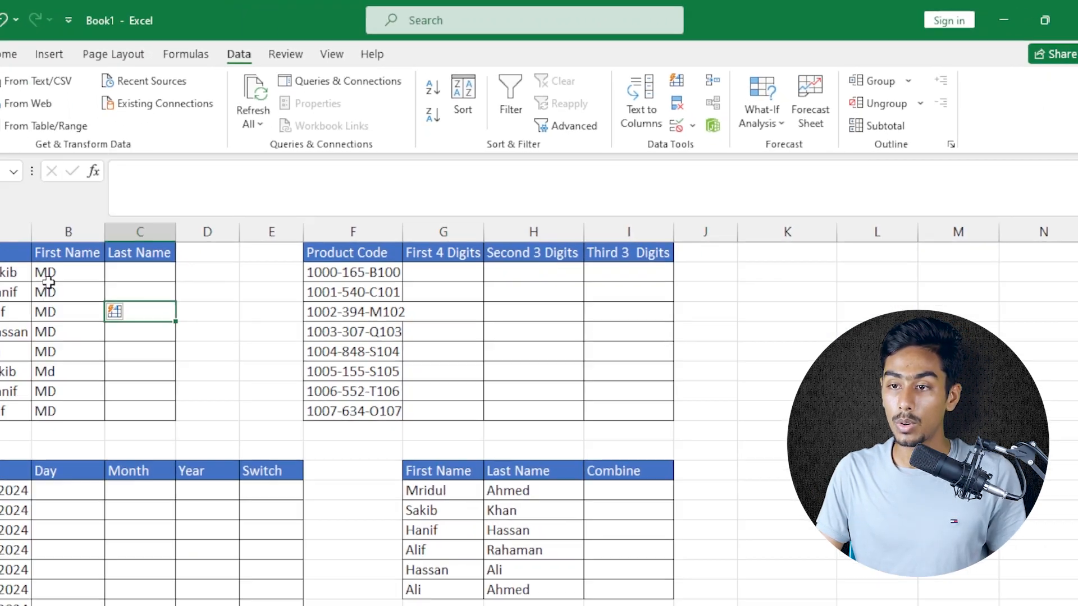
Clear the entries from the First Name column of the name table
left_click_drag(118, 267, 124, 393)
key("Delete")
left_click(106, 249)
key("Delete")
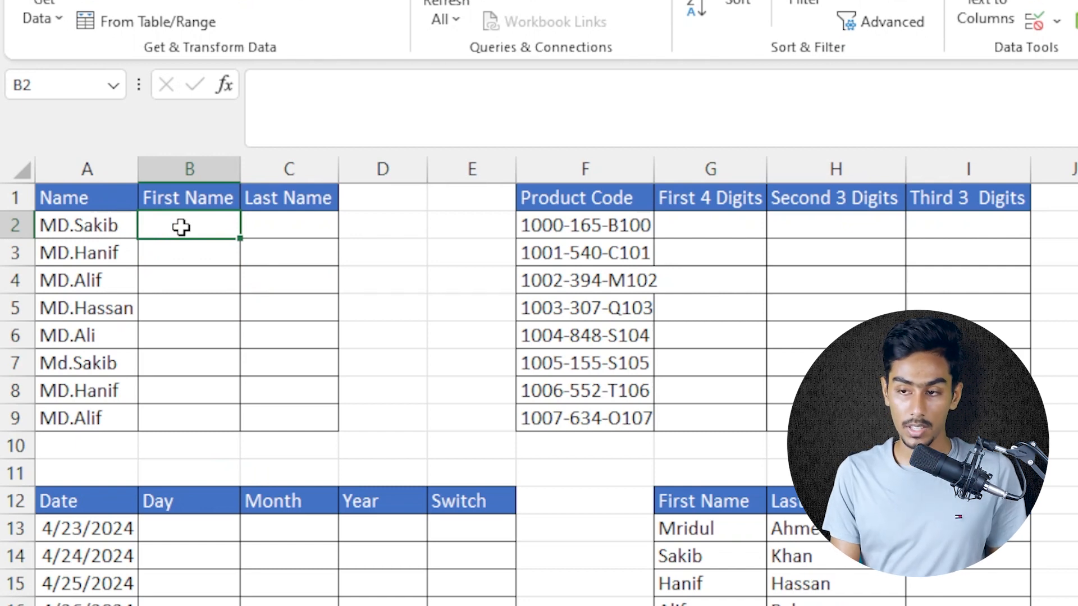
Enter the part of A2's name before the dot in B2 and Flash Fill the rest of the First Name column
double_click(181, 227)
type("MD")
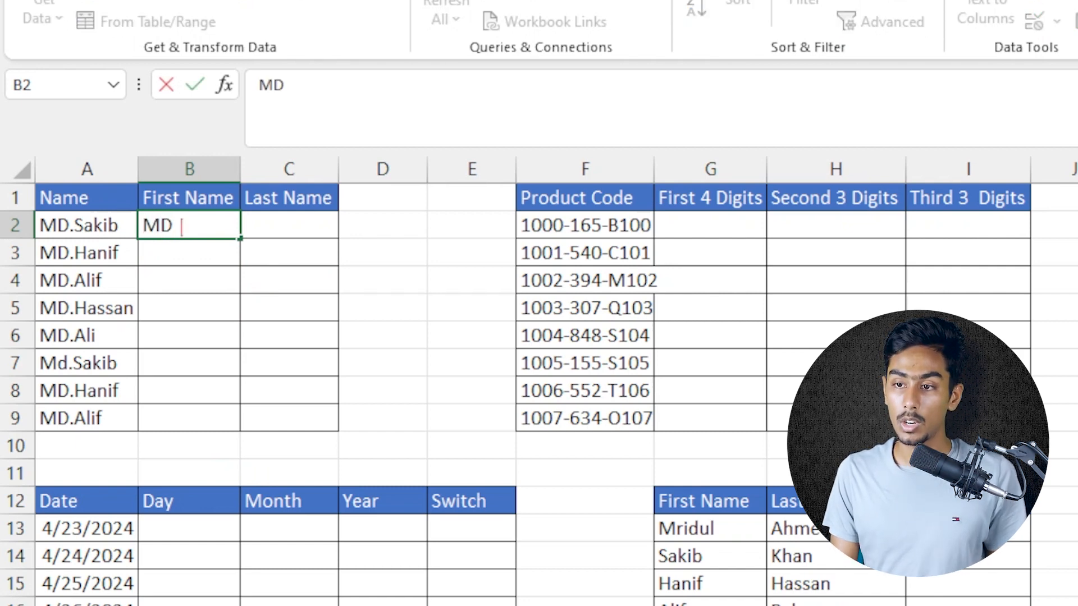
key("Return")
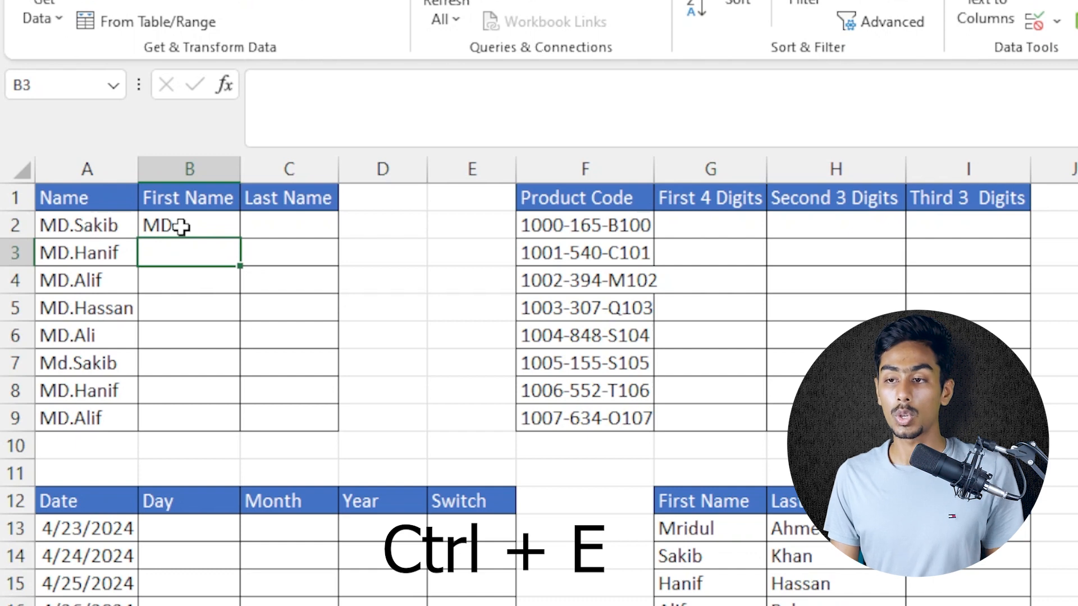
key("ctrl+e")
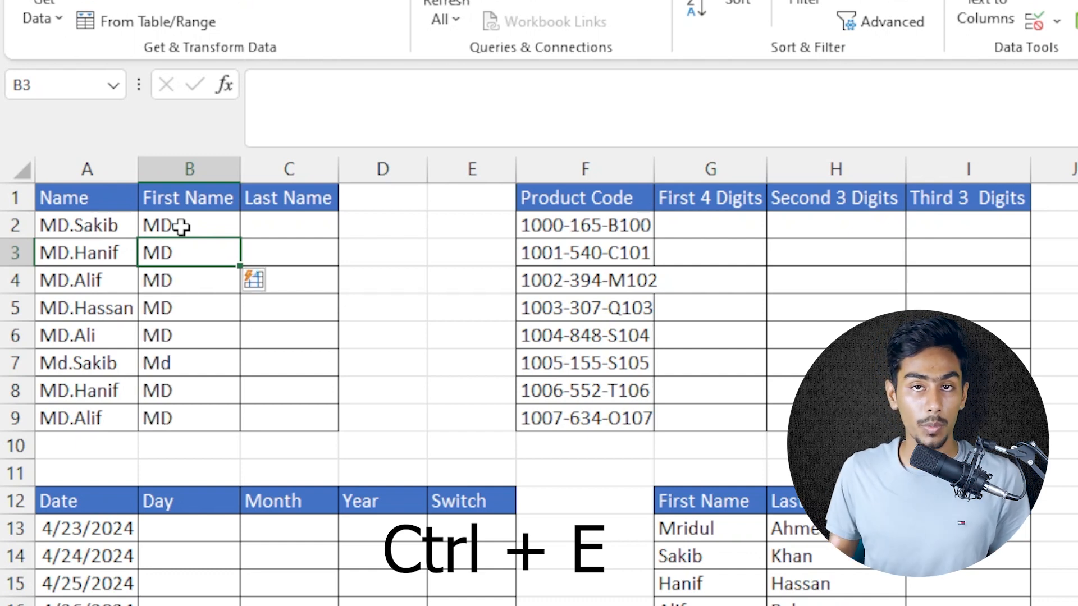
Enter the part of A2's name after the dot in C2 and Flash Fill the rest of the Last Name column
key("Up")
key("Right")
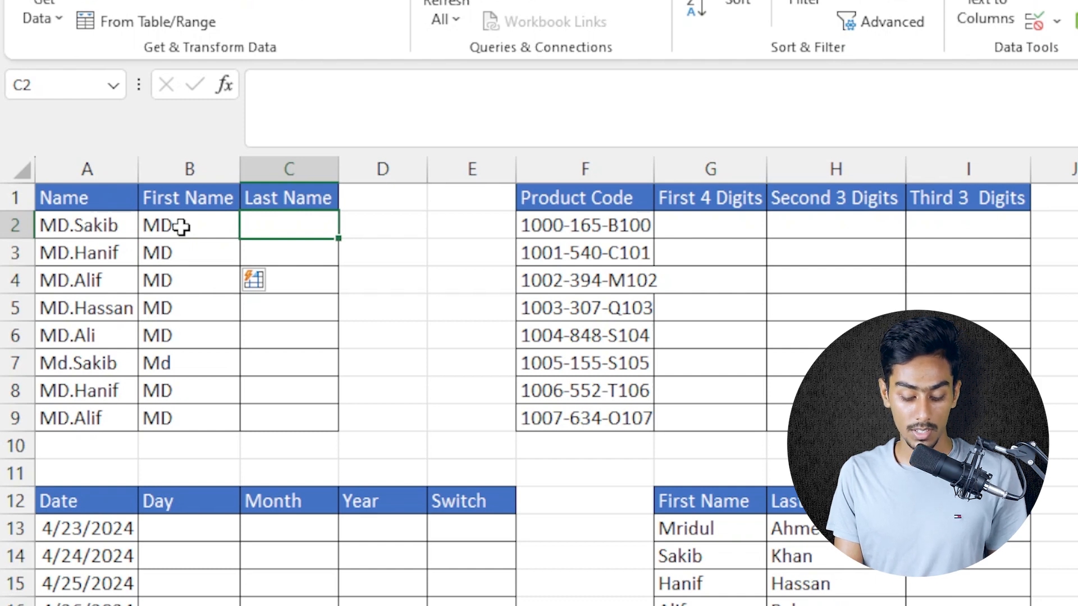
type("Sakib")
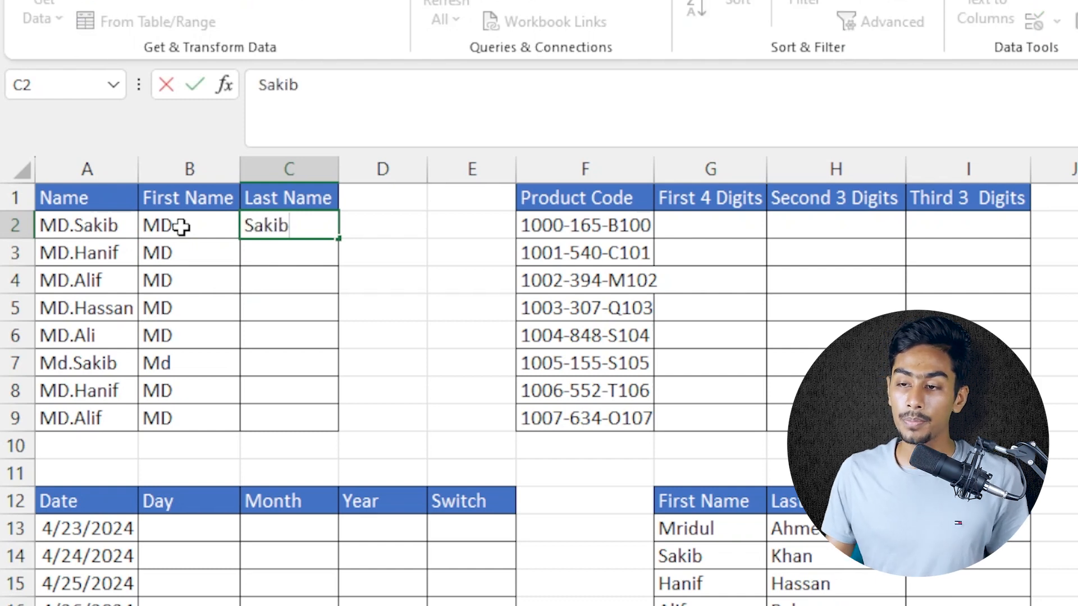
key("Return")
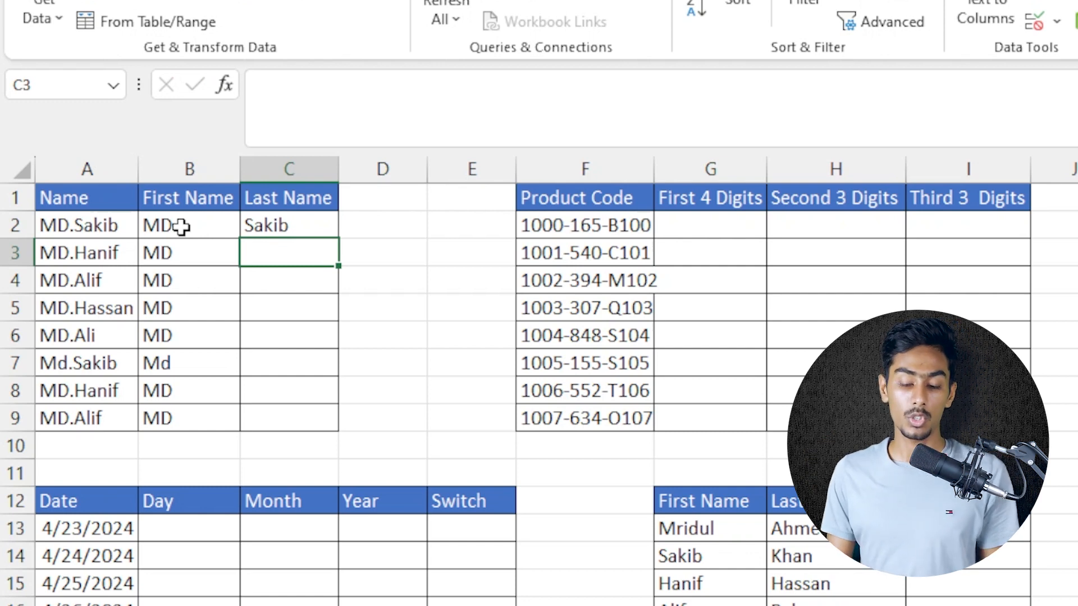
key("ctrl+e")
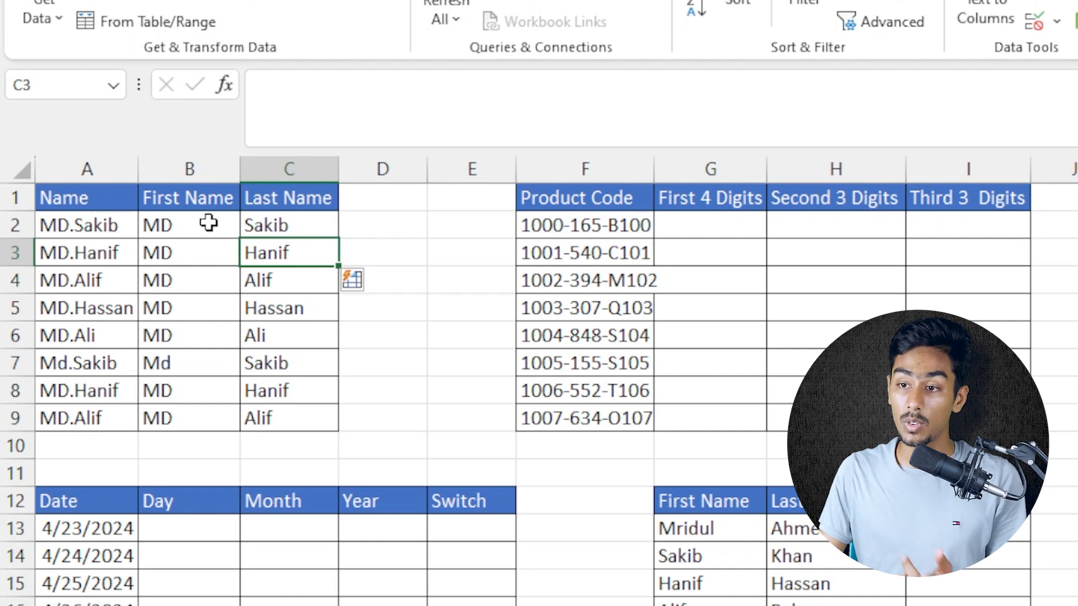
left_click_drag(281, 224, 310, 402)
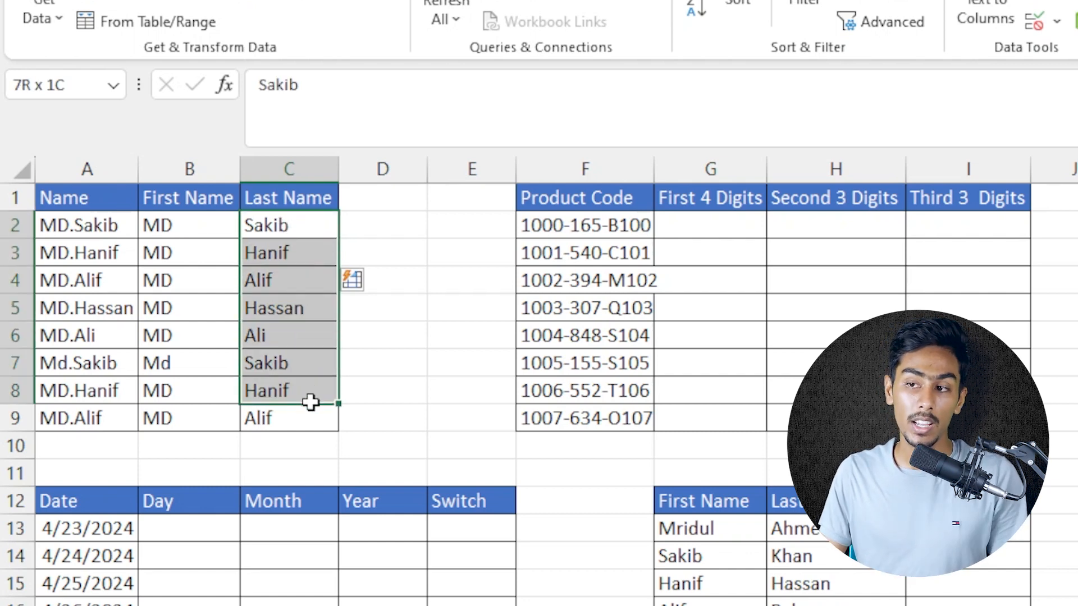
left_click(251, 279)
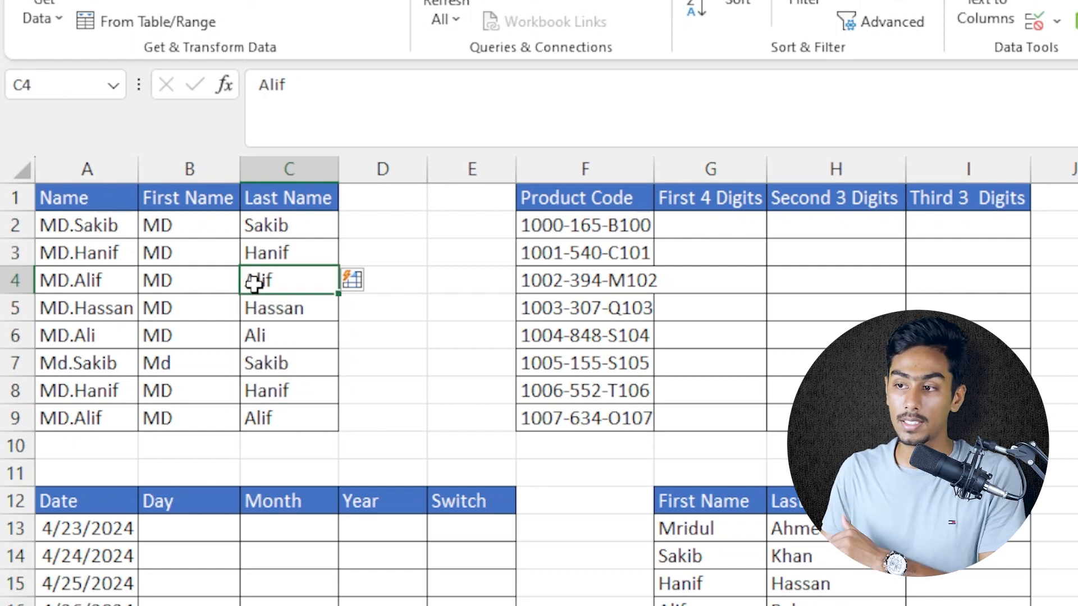
Enter 1000 in G2 and Flash Fill the rest of the First 4 Digits column from the product codes
left_click_drag(681, 243, 692, 235)
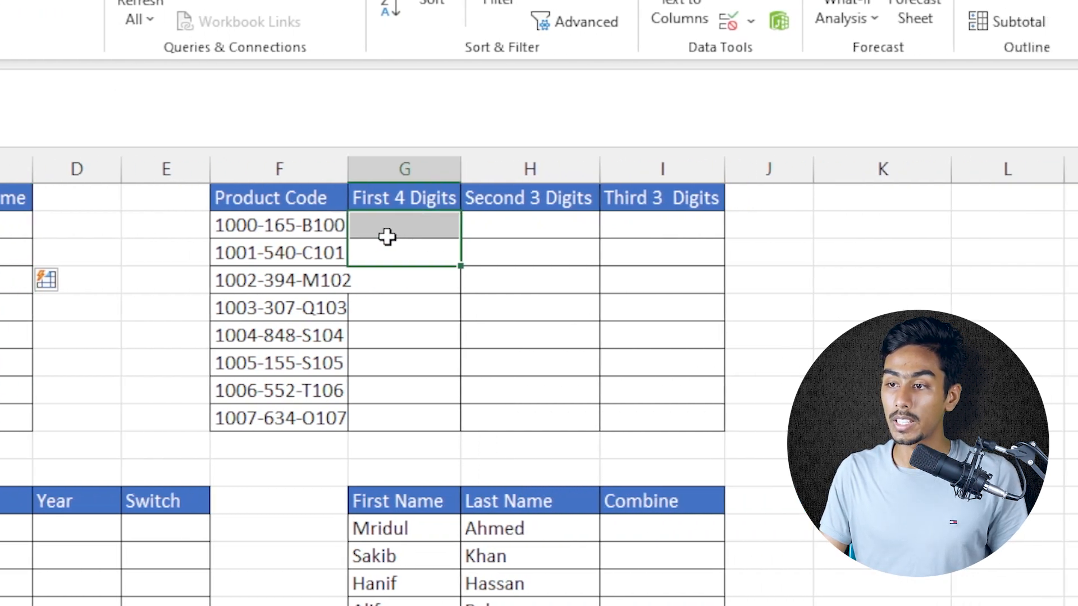
left_click(282, 221)
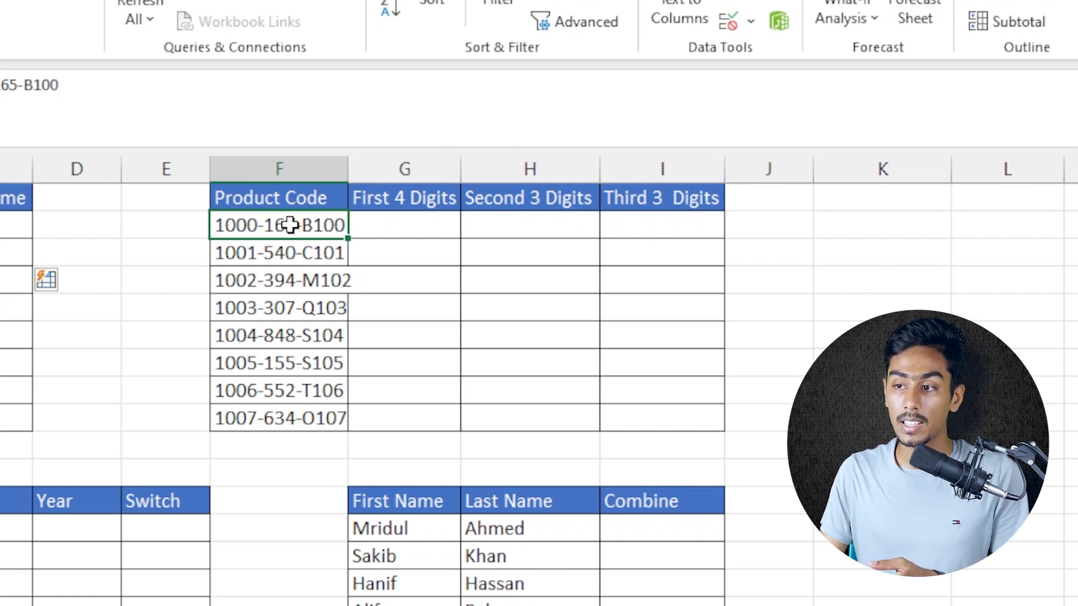
left_click(387, 233)
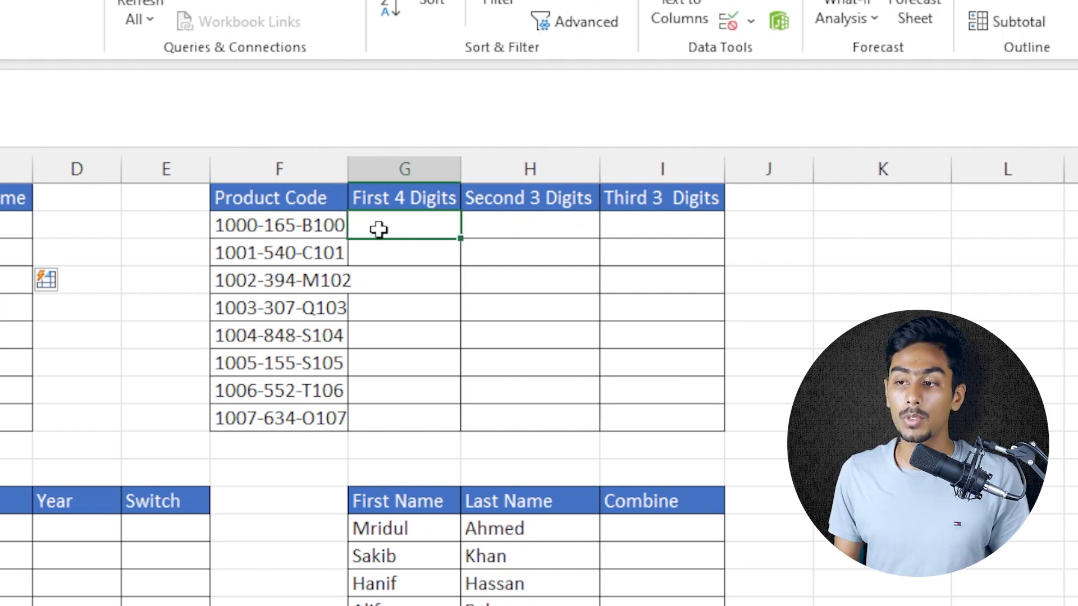
type("1000")
key("Return")
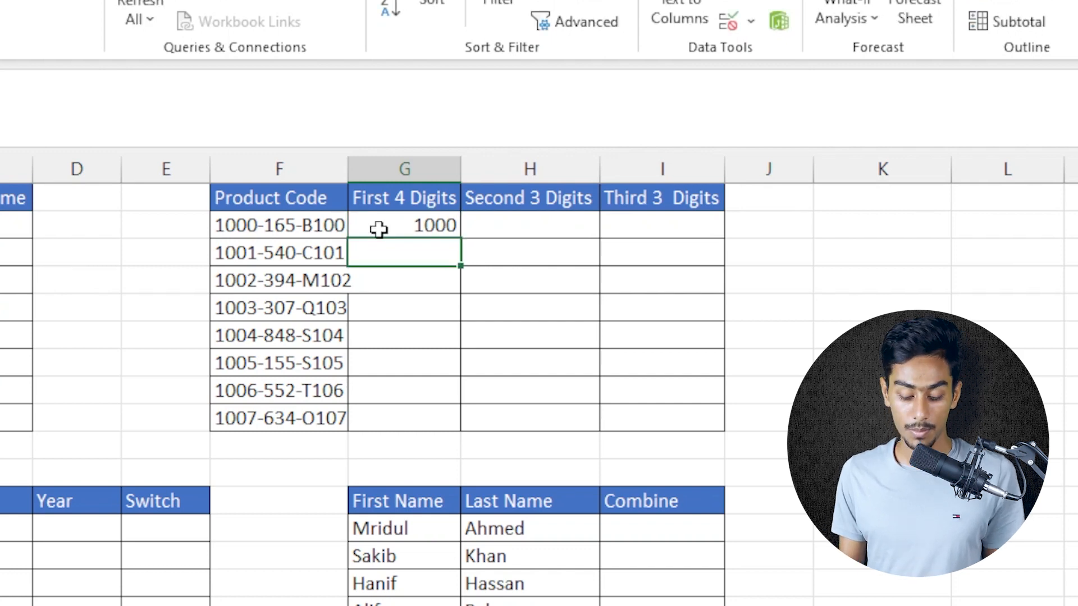
key("ctrl+e")
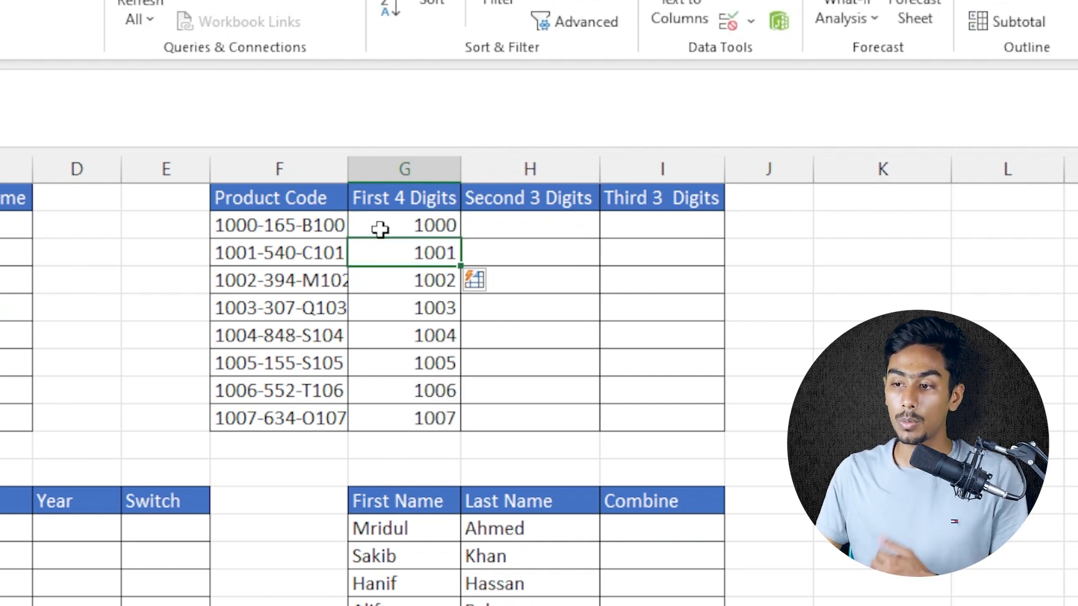
Enter 165 in H2 and Flash Fill the rest of the Second 3 Digits column from the product codes
left_click(504, 223)
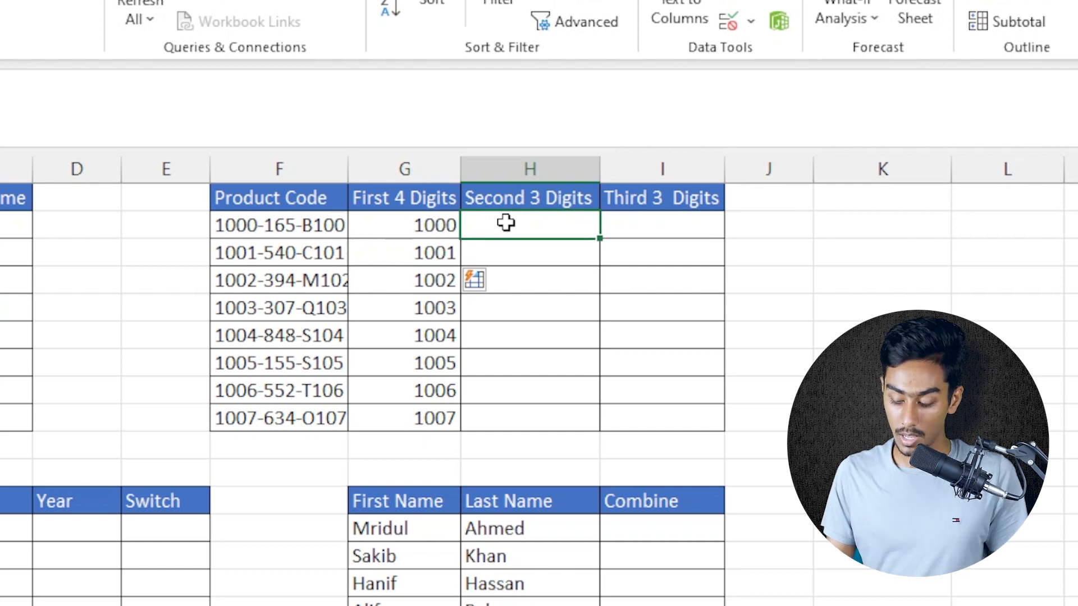
type("165")
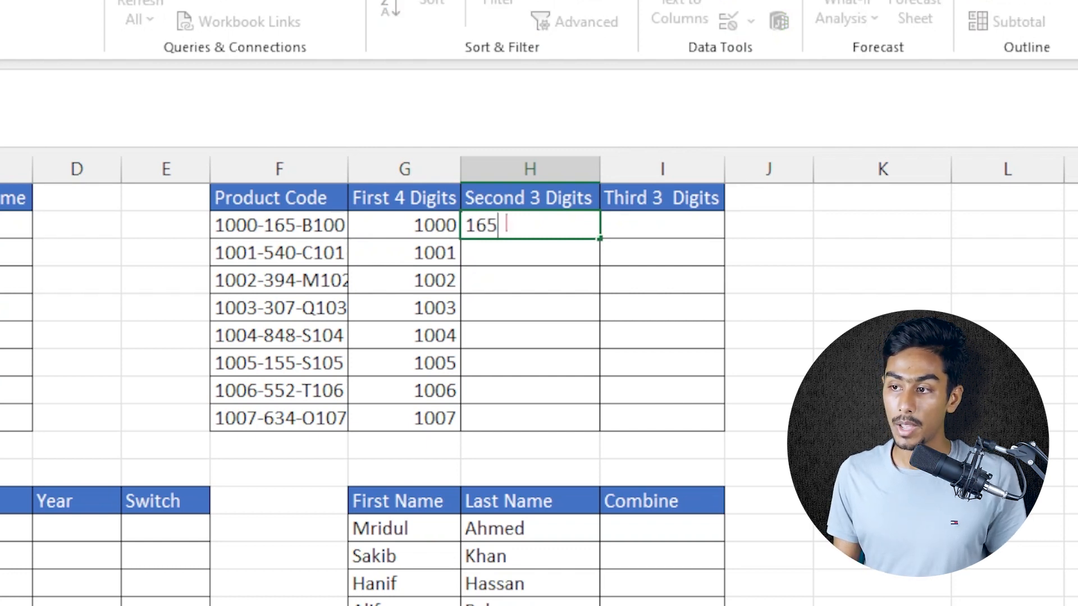
key("Return")
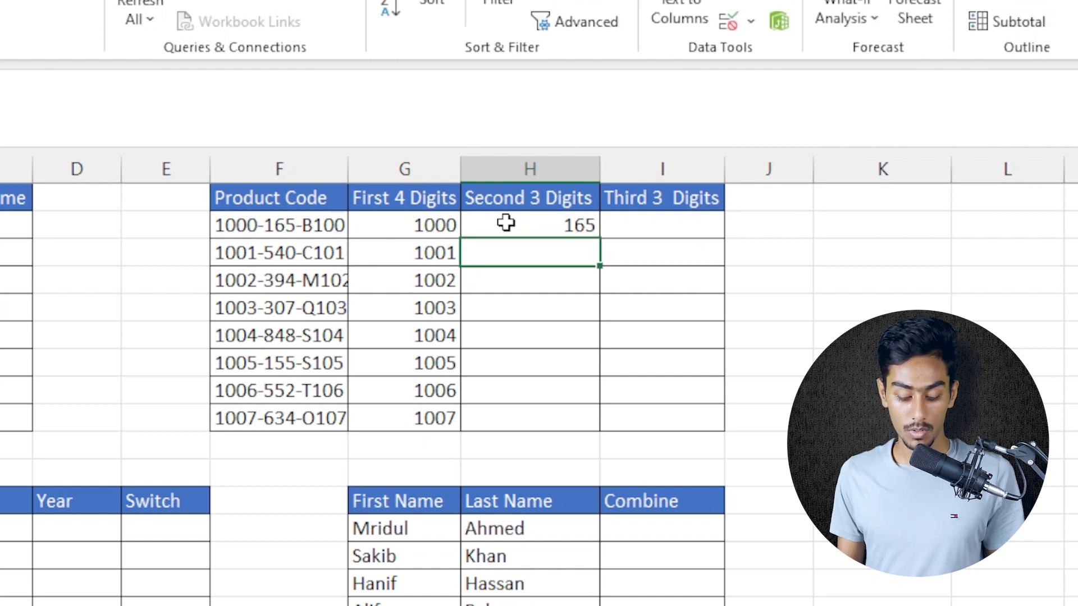
key("ctrl+e")
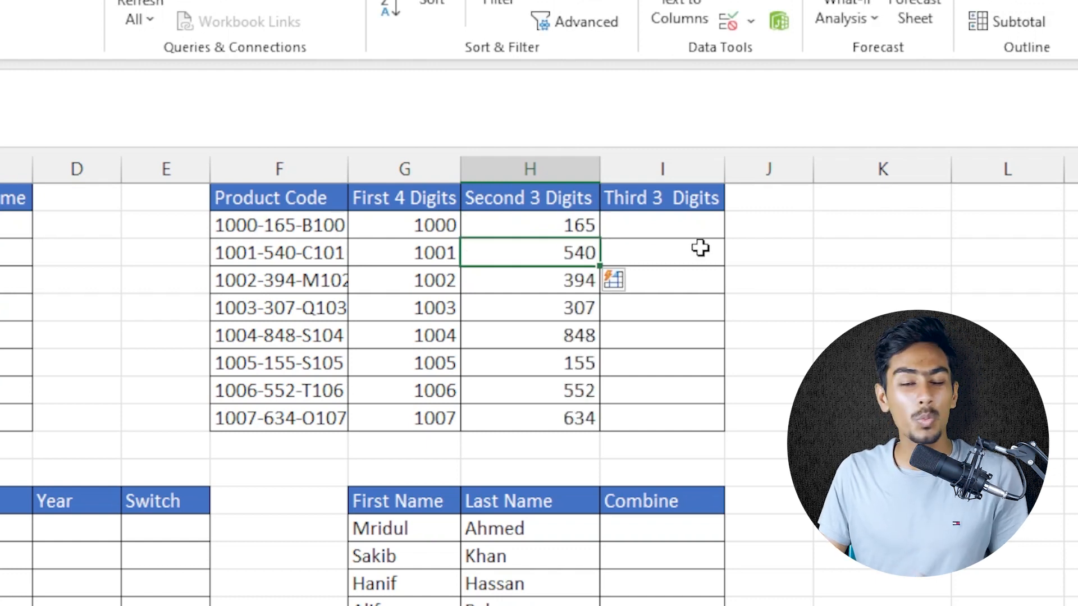
Enter B100 in I2 and Flash Fill the rest of the Third 3 Digits column from the product codes
left_click(688, 225)
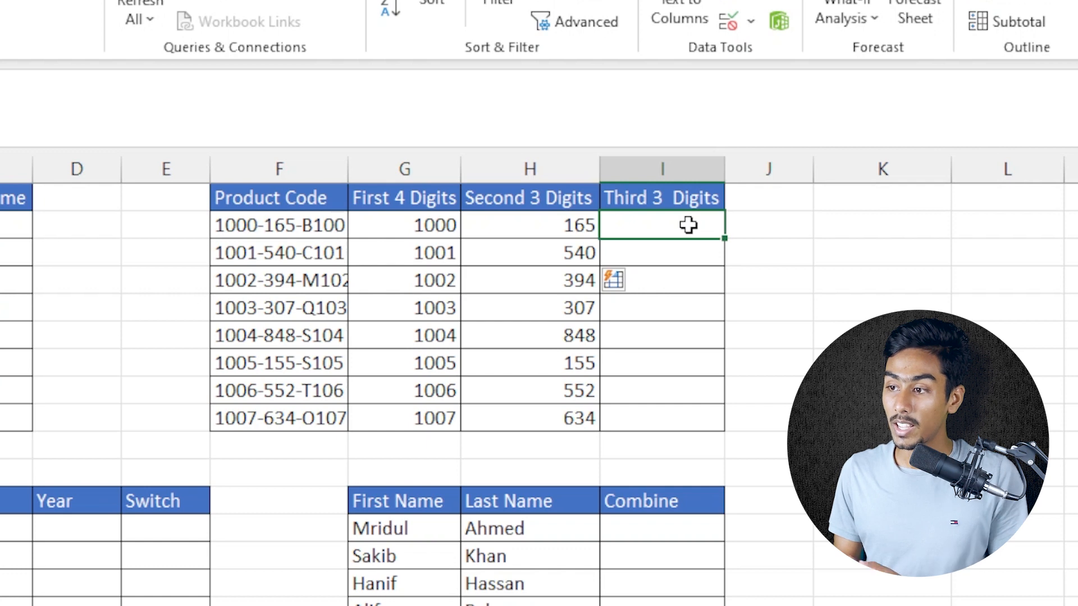
type("B")
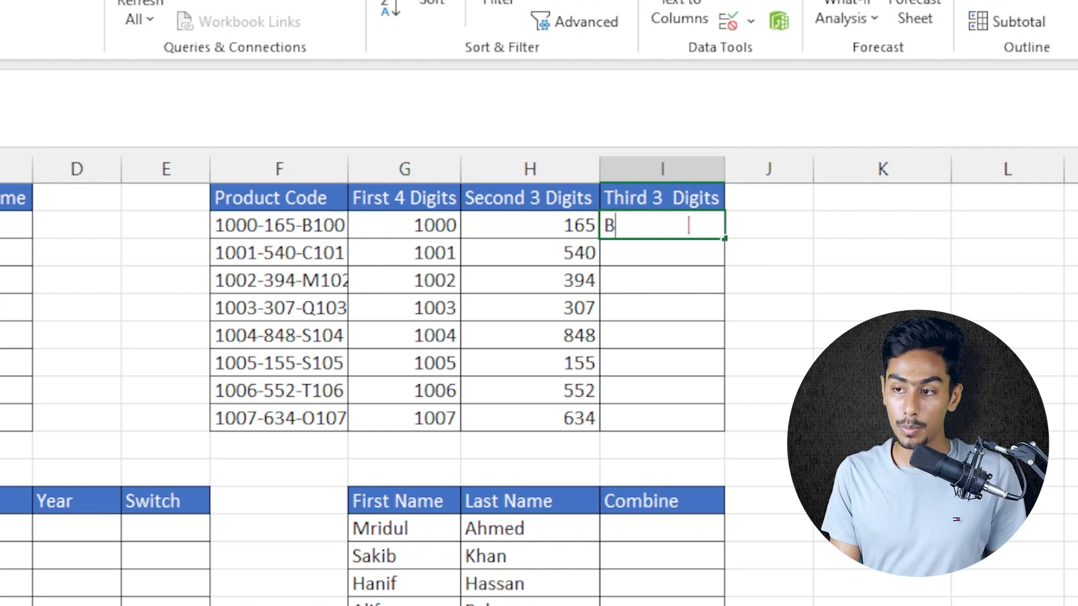
type("100")
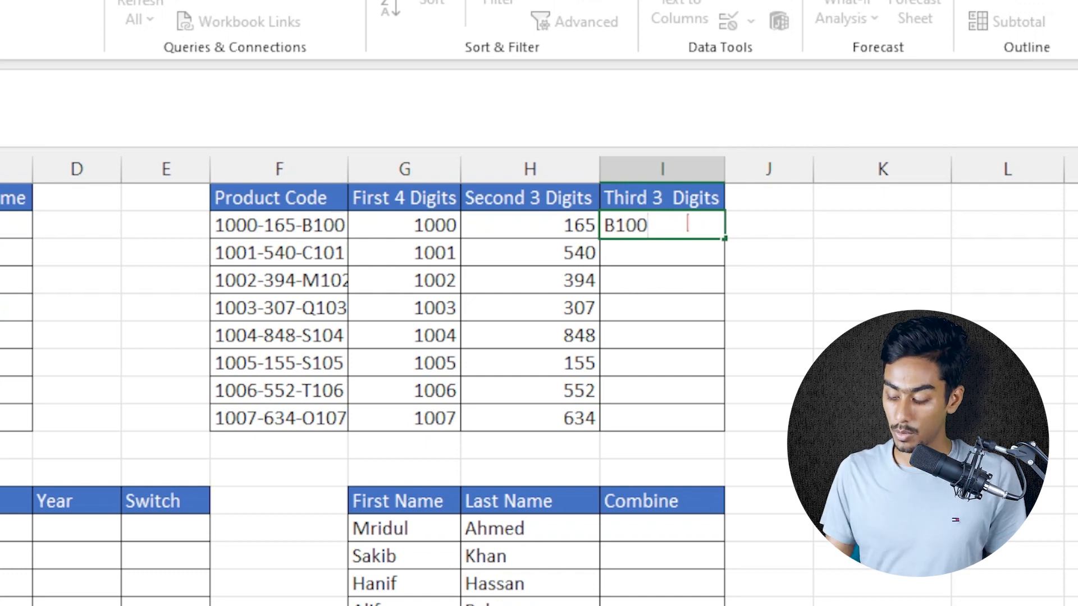
key("Return")
key("ctrl+e")
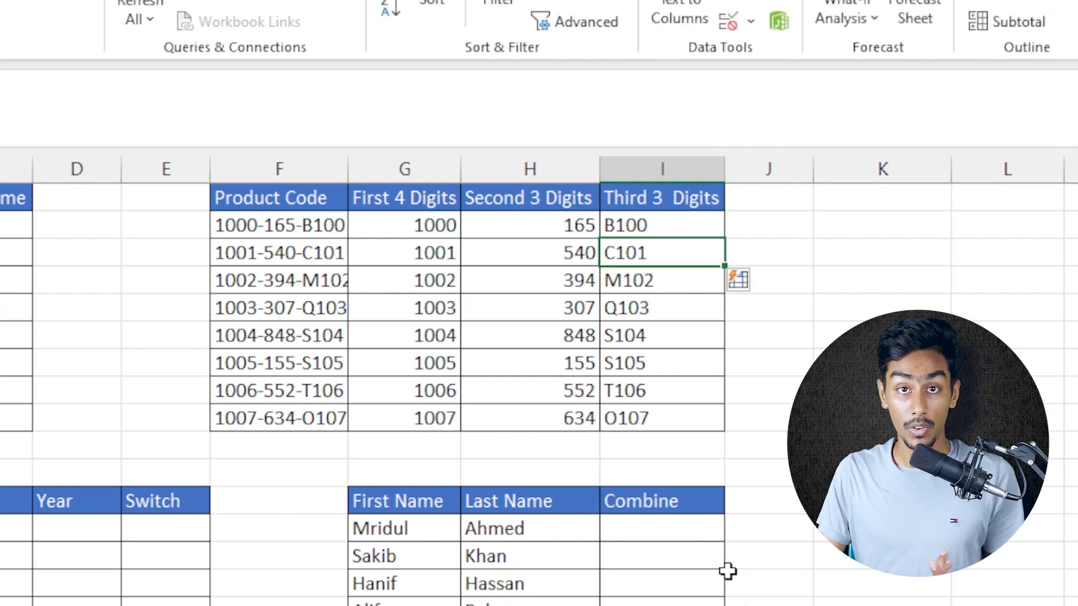
Enter 23 in B13 and Flash Fill the rest of the Day column from the dates
left_click(25, 451)
scroll(25, 452, "down", 2)
scroll(46, 453, "up", 2)
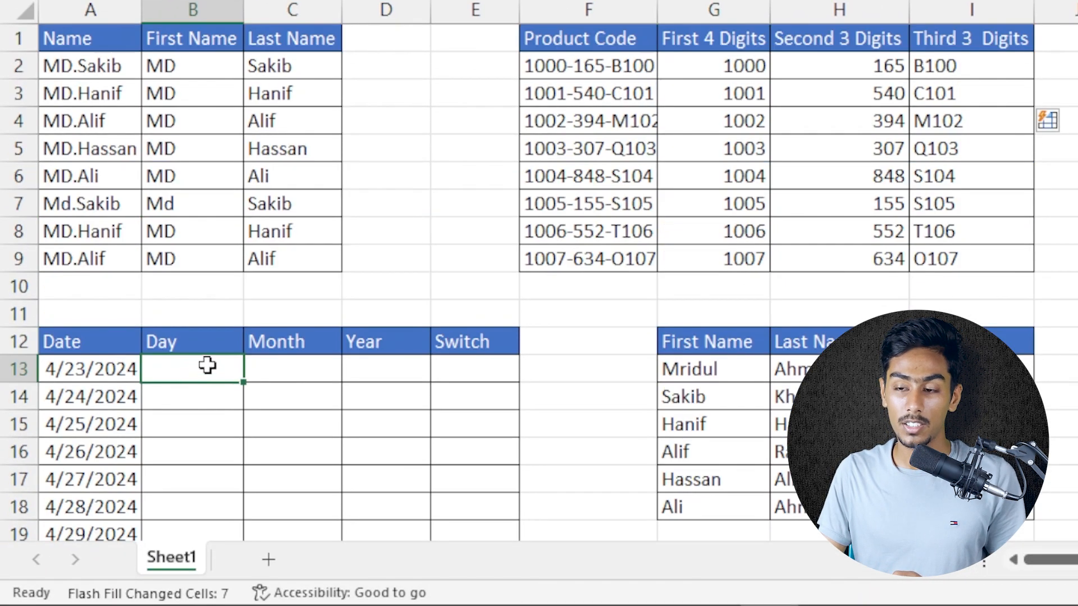
scroll(211, 366, "down", 1)
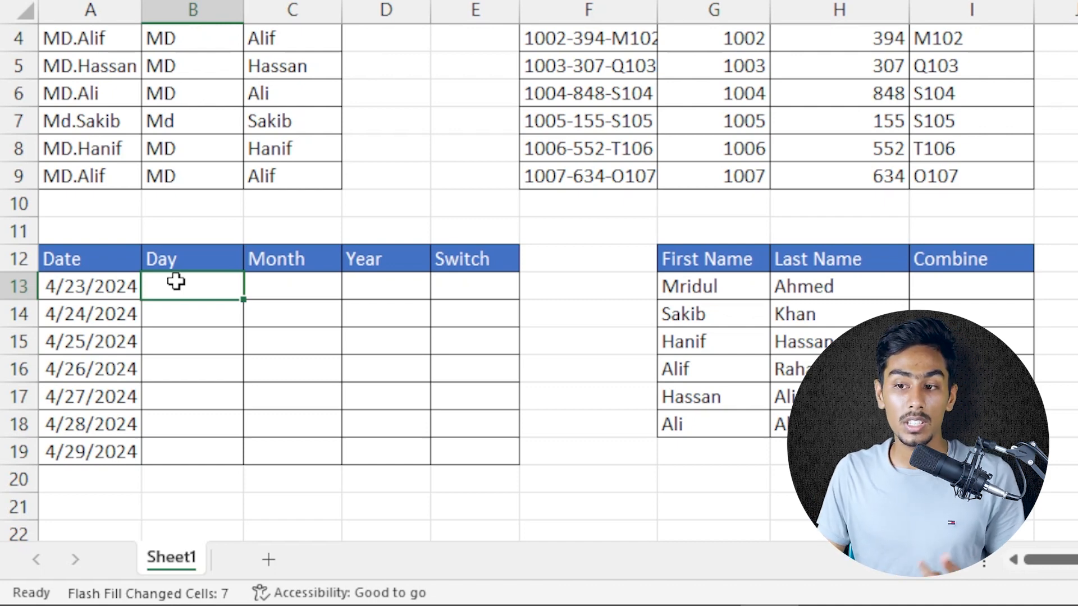
type("23")
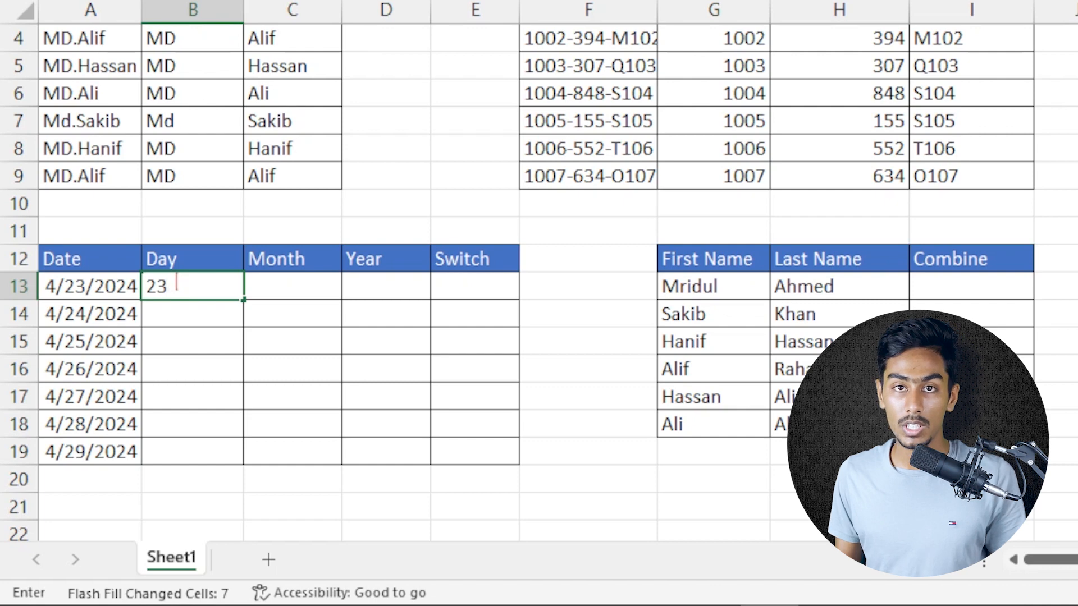
key("Return")
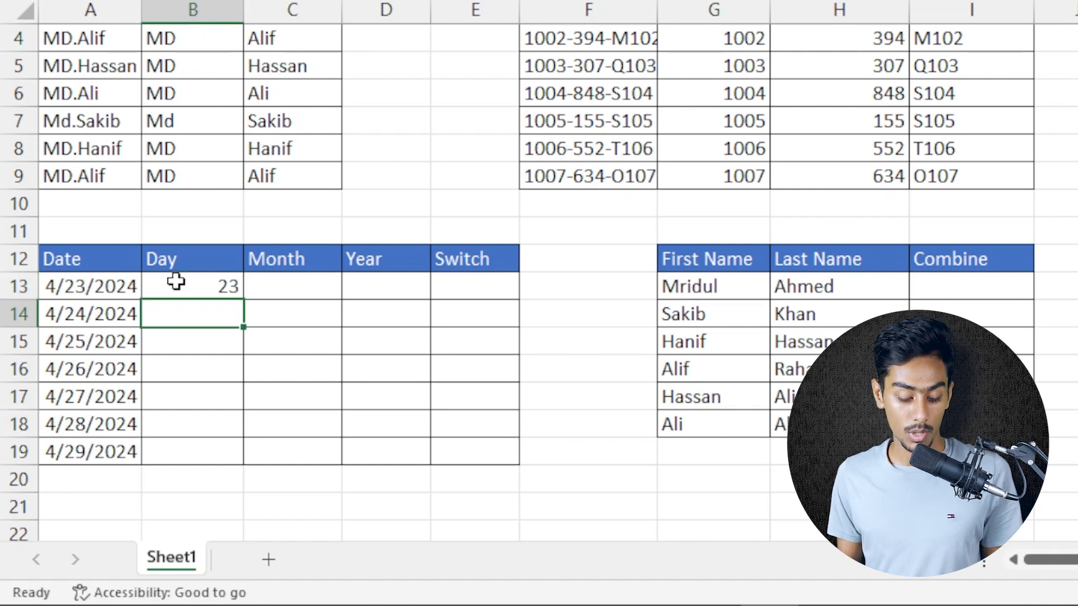
key("ctrl+e")
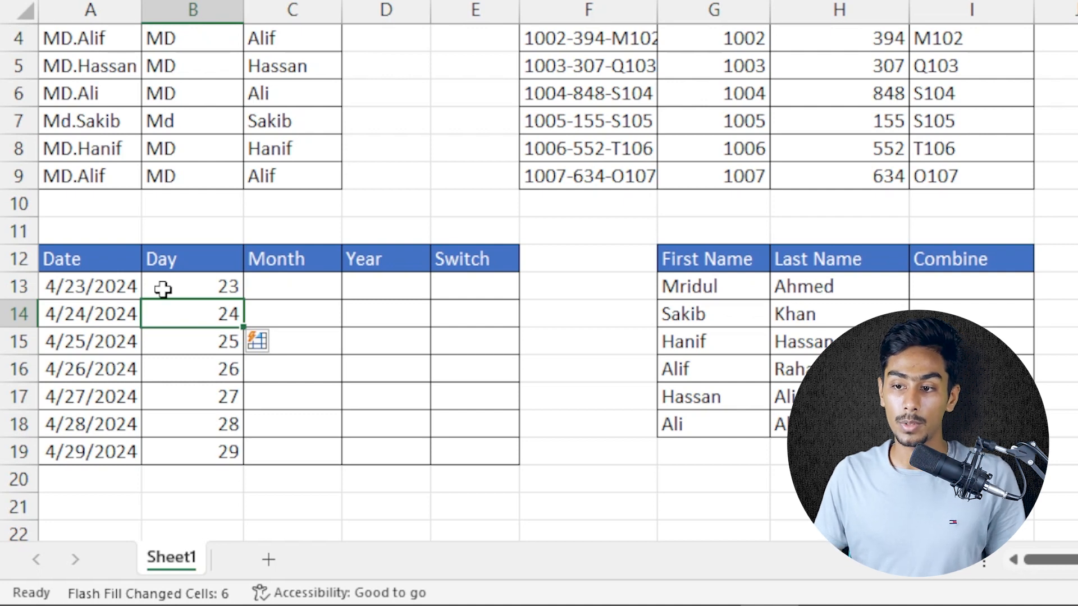
Change the date in A14 to 4/15/2024 and clear the filled day values in B14:B20
left_click(92, 321)
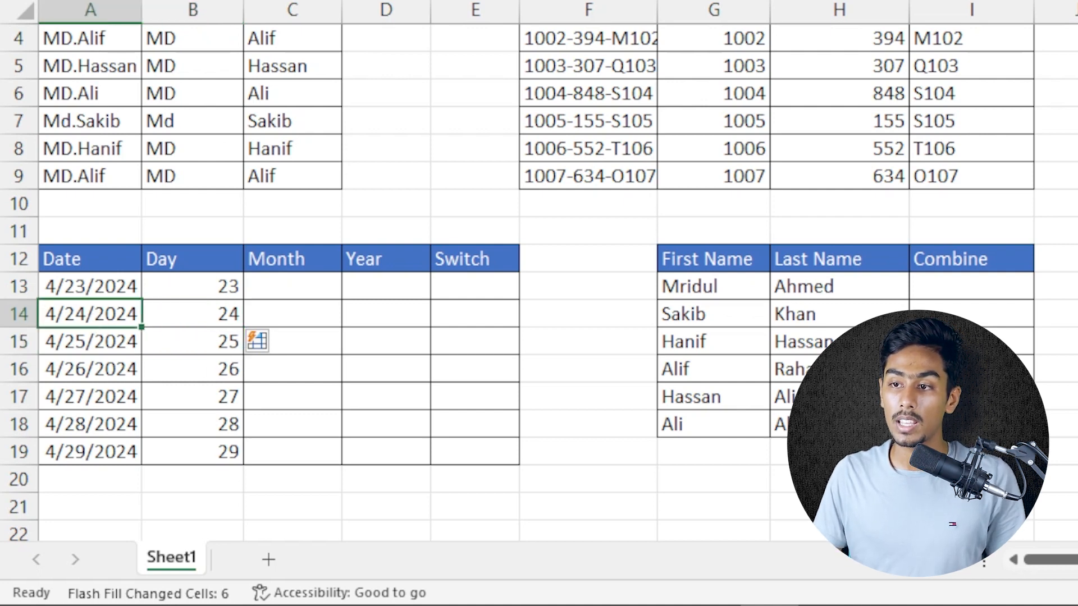
key("F2")
key("Left")
key("Left")
key("Left")
key("Left")
key("Left")
key("BackSpace")
key("BackSpace")
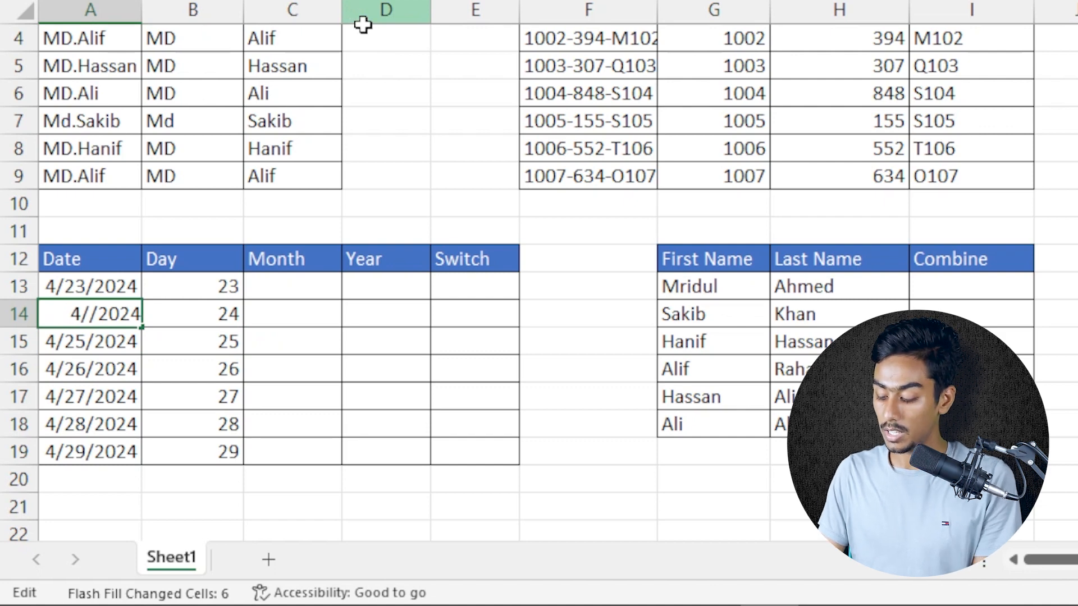
type("15")
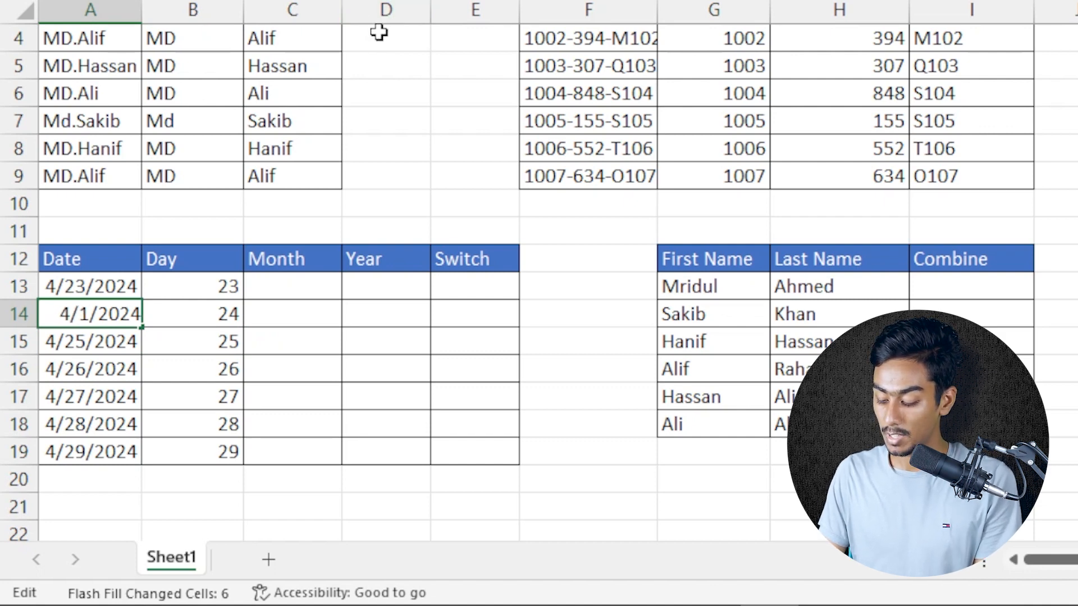
left_click(324, 319)
left_click_drag(229, 310, 231, 466)
key("Delete")
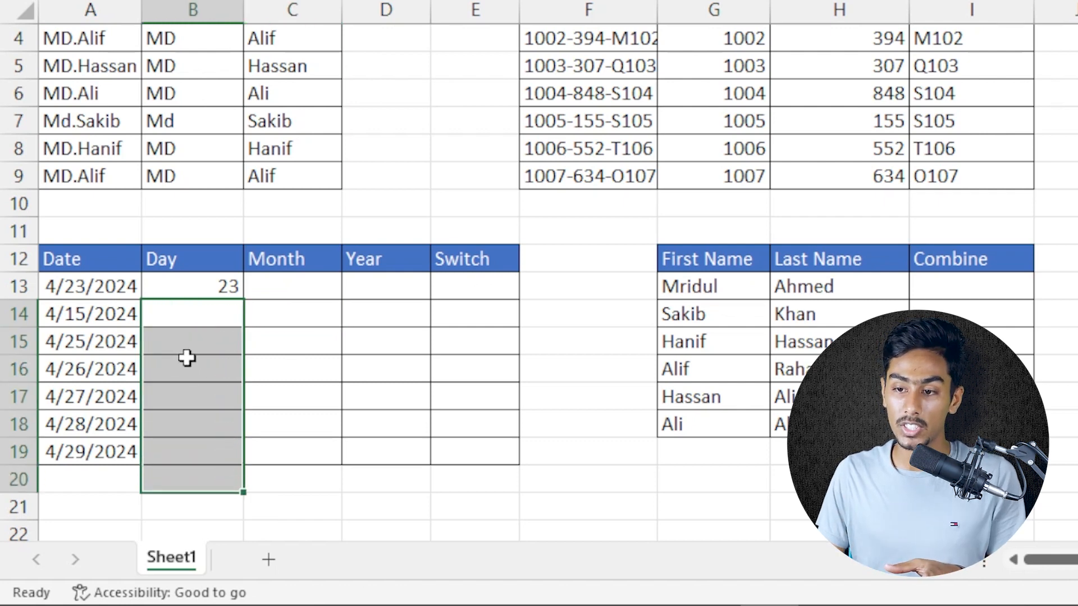
Change the date in A15 to 4/13/2024
left_click(109, 350)
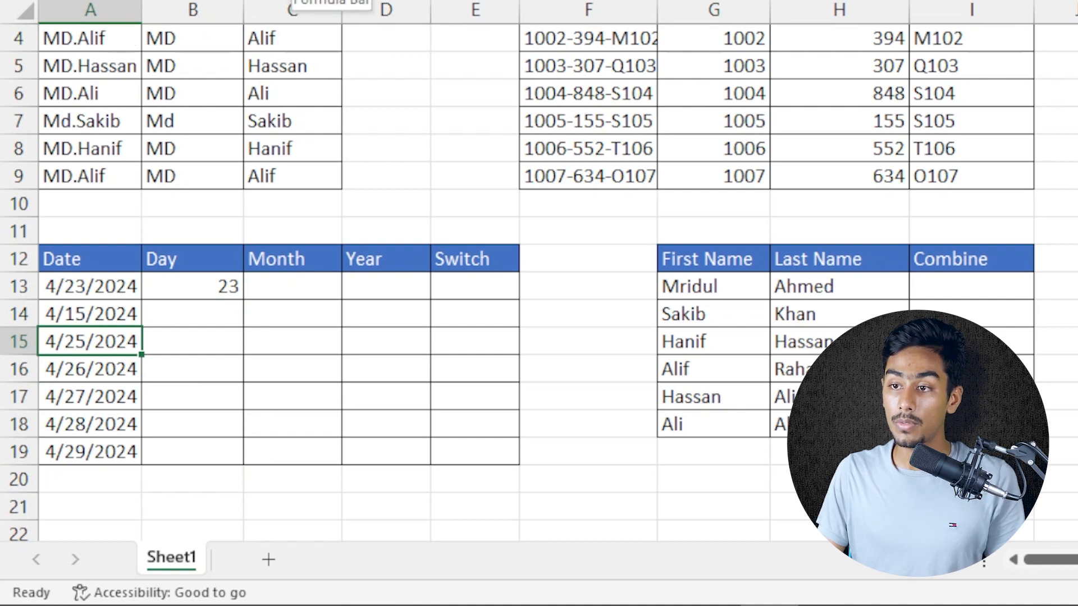
left_click(292, 0)
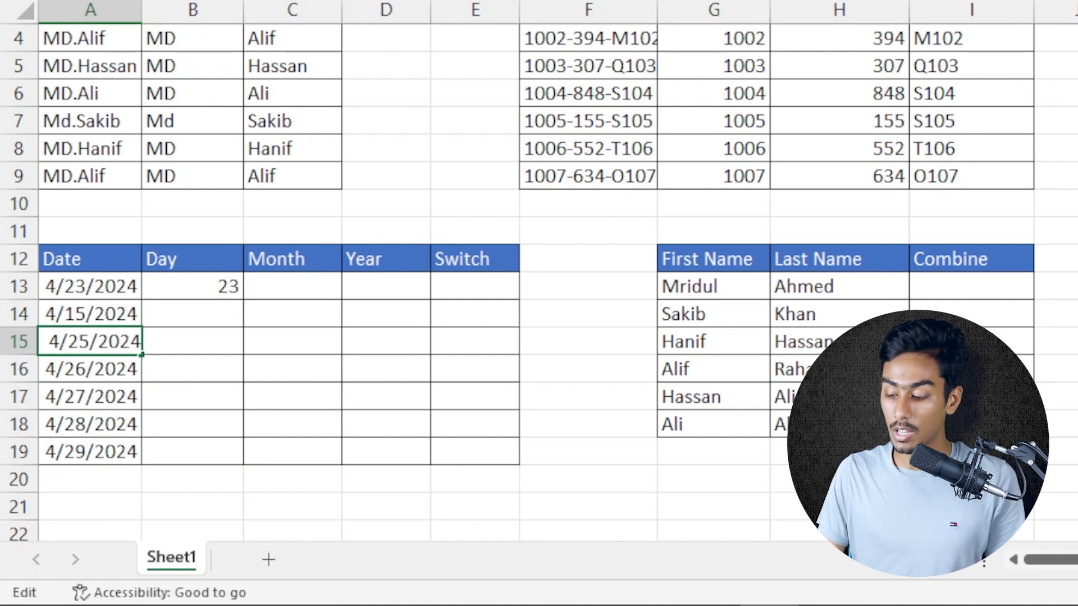
type("13")
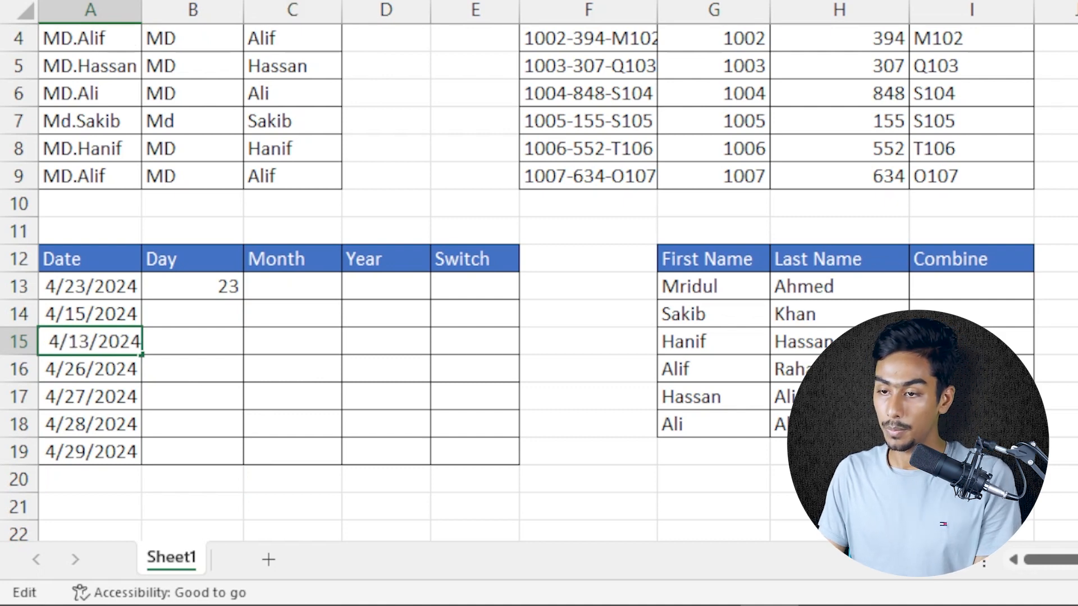
left_click(242, 363)
Re-enter 23 in B13 and Flash Fill the Day column again from the edited dates
left_click(227, 289)
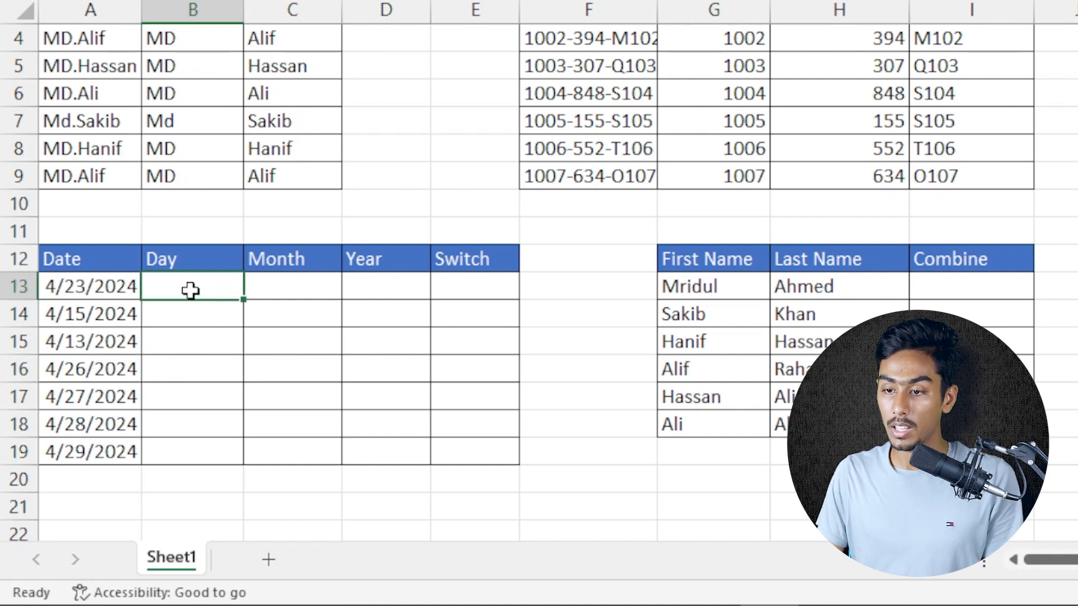
type("=23")
key("BackSpace")
key("BackSpace")
key("BackSpace")
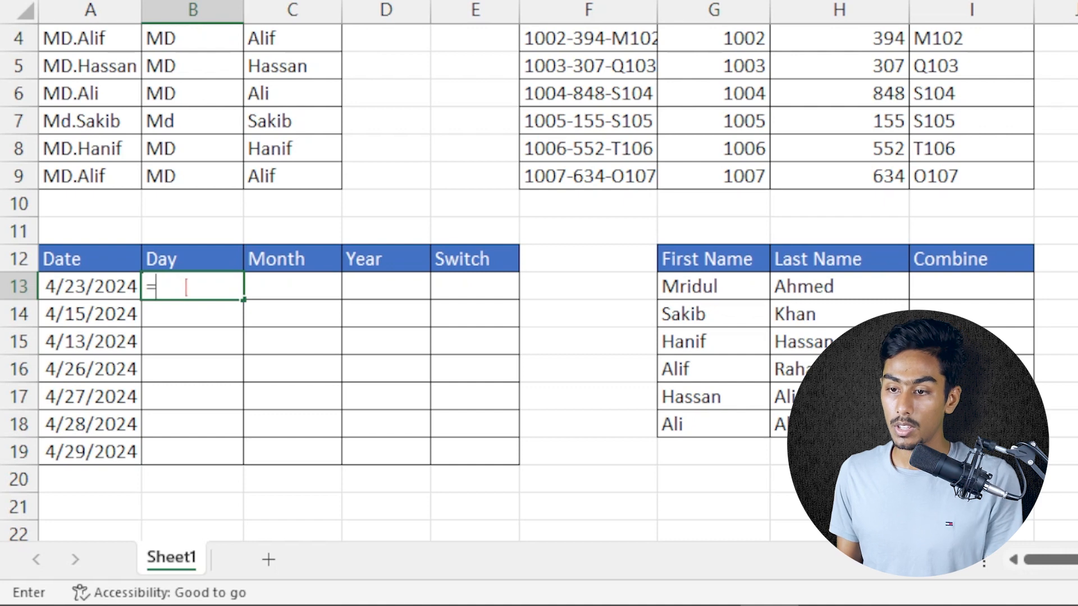
type("23")
key("Return")
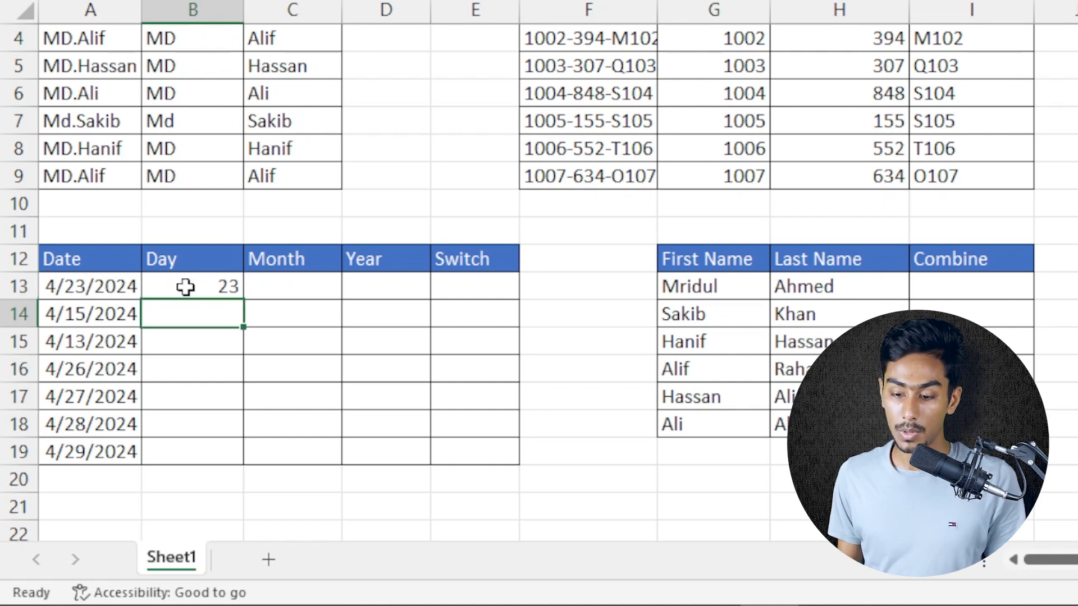
key("ctrl+e")
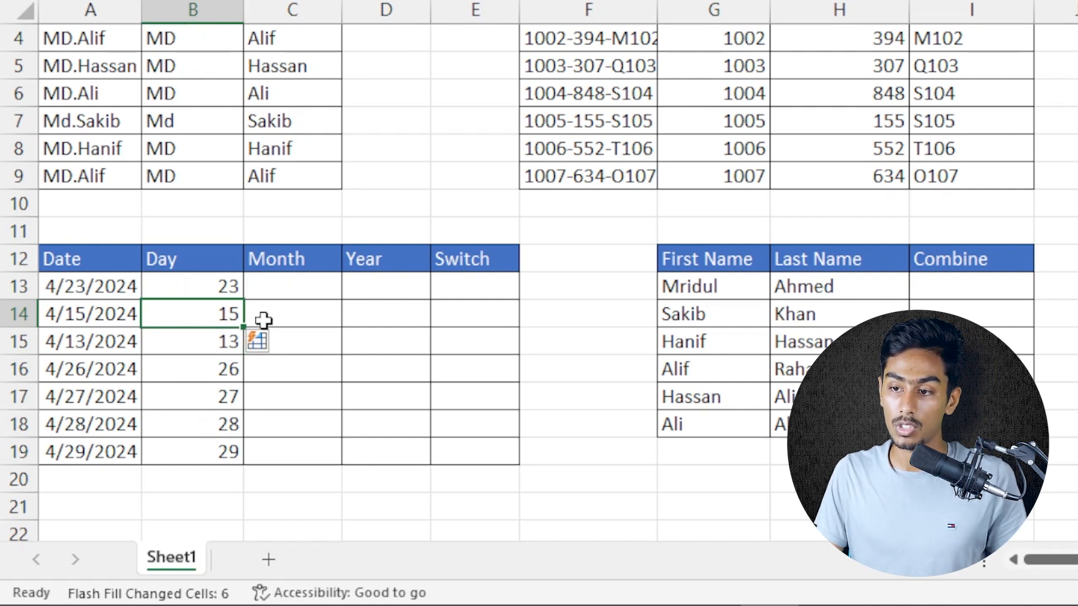
Enter 4 in C13 and Flash Fill the rest of the Month column from the dates
left_click(282, 291)
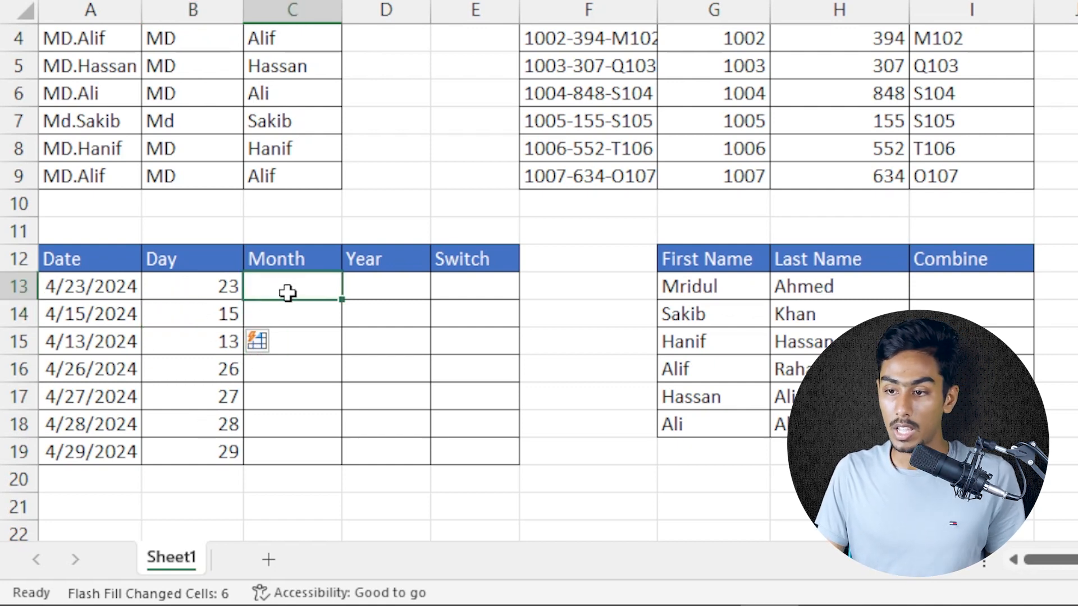
type("4")
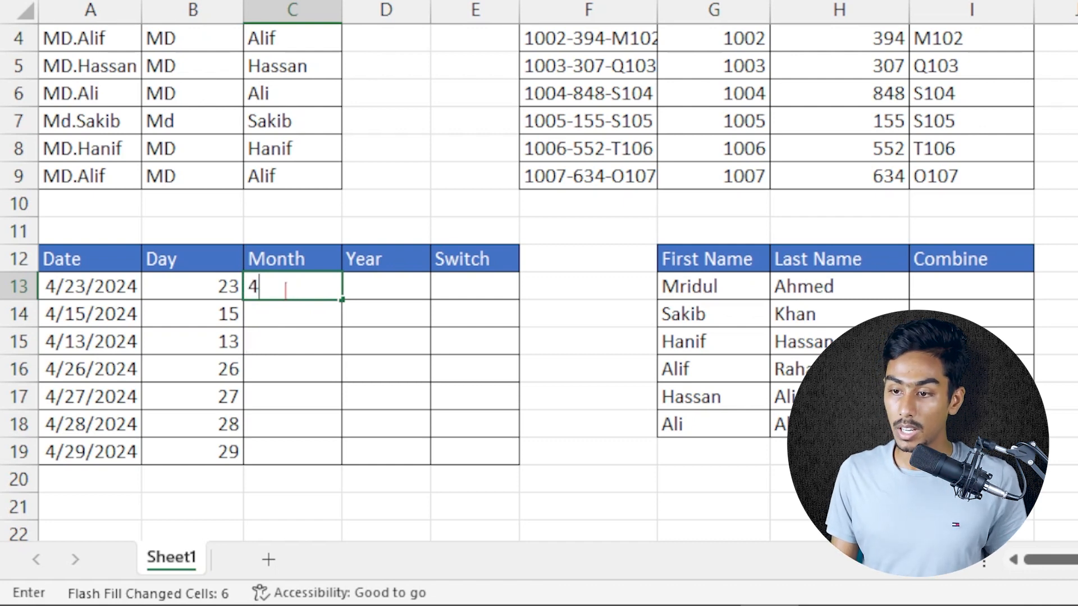
key("Return")
key("ctrl+e")
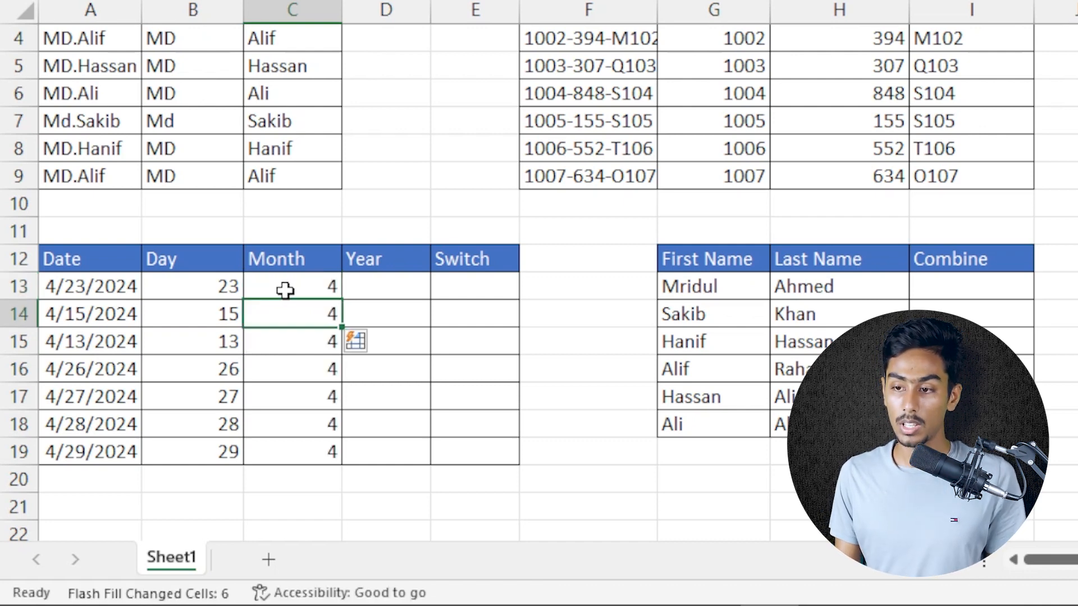
Enter 2024 in D13 and Flash Fill the rest of the Year column from the dates
left_click(376, 291)
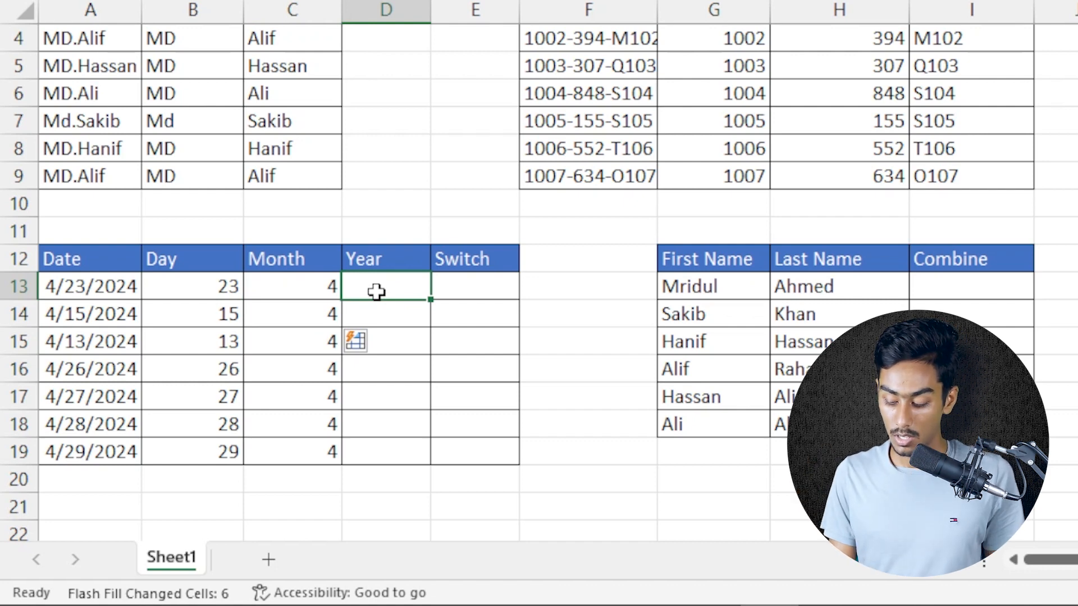
type("2024")
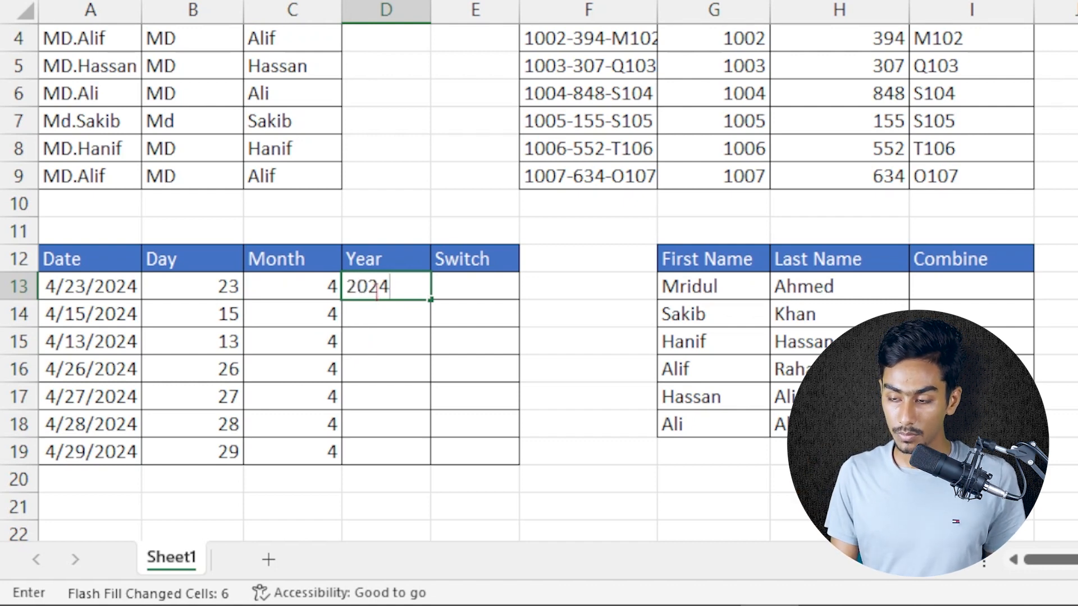
key("Return")
key("ctrl+e")
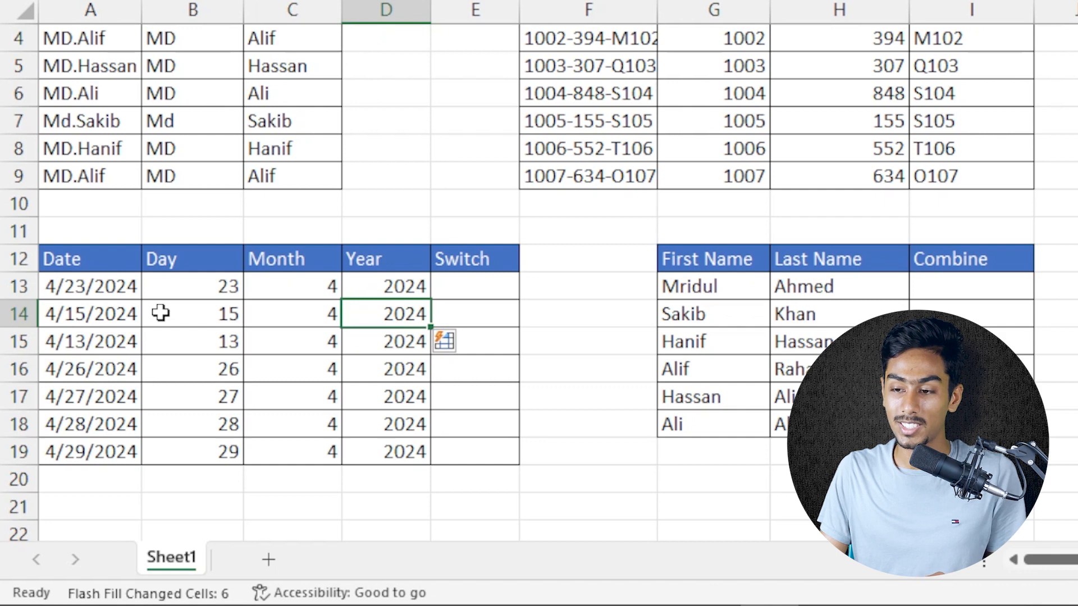
Flash Fill the Switch column from 23-4-2024 entered in E13, and fit column E's width to its contents
left_click(472, 293)
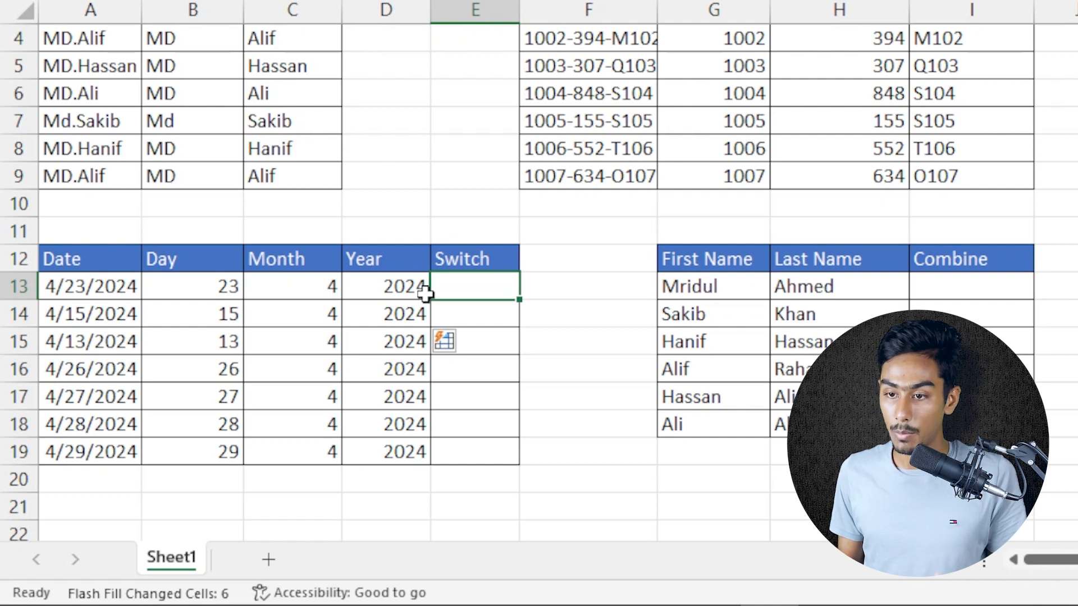
type("23-")
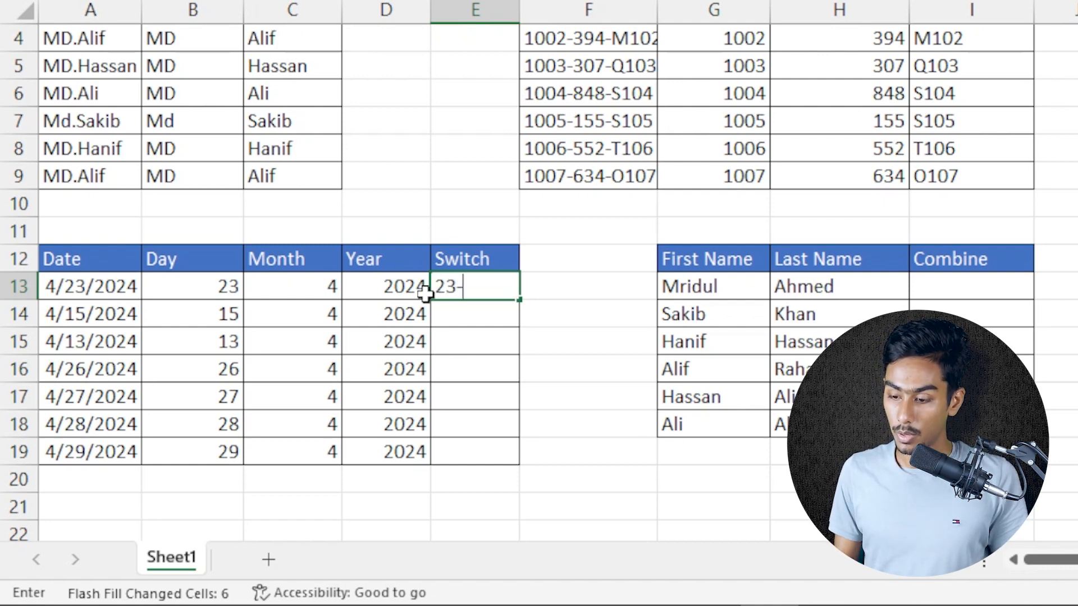
type("4-2024")
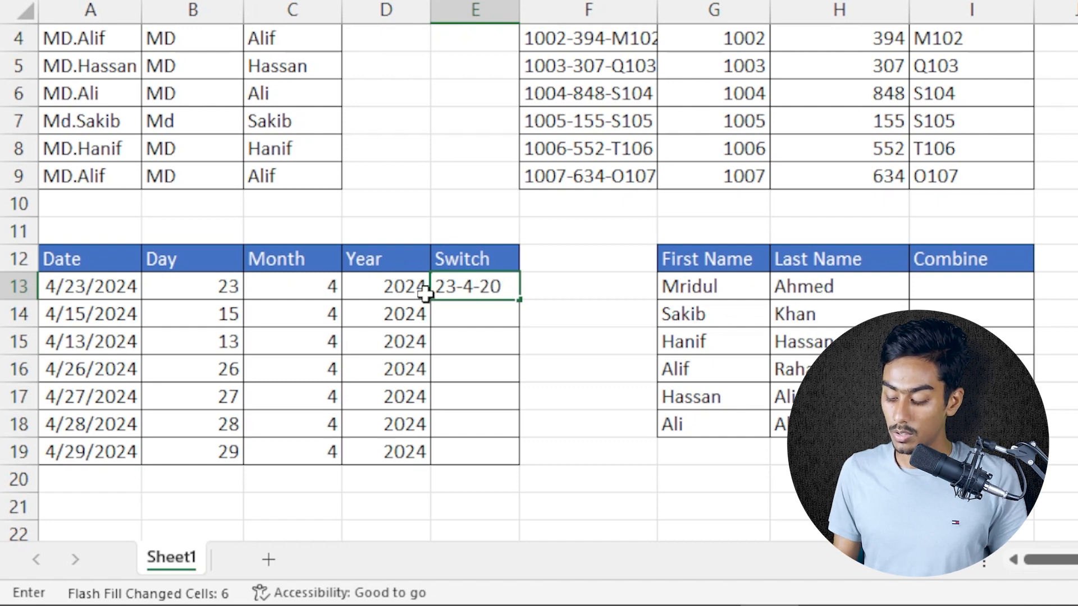
key("Return")
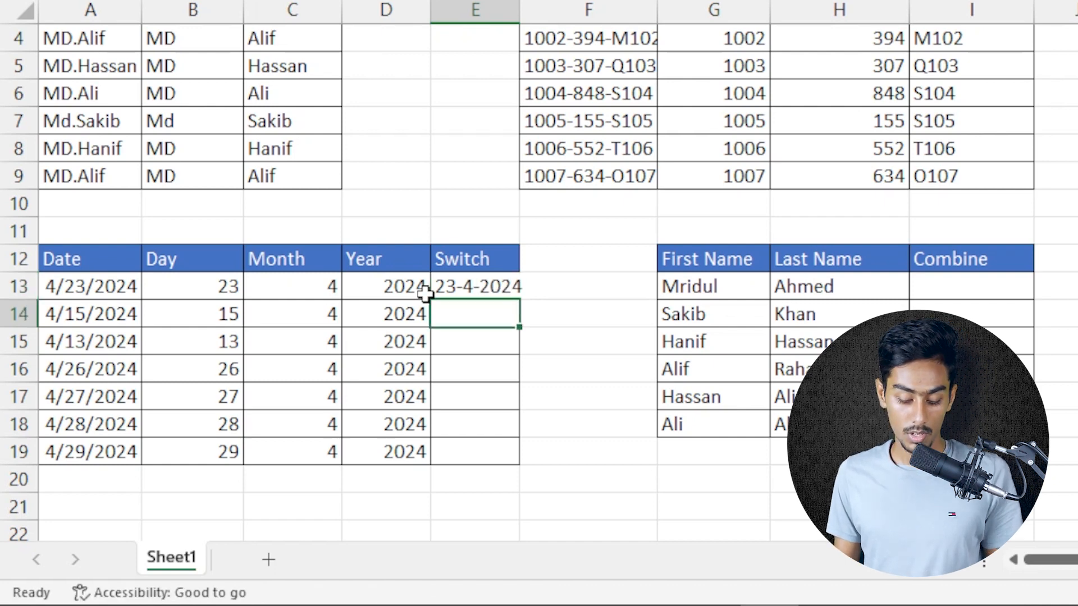
key("ctrl+e")
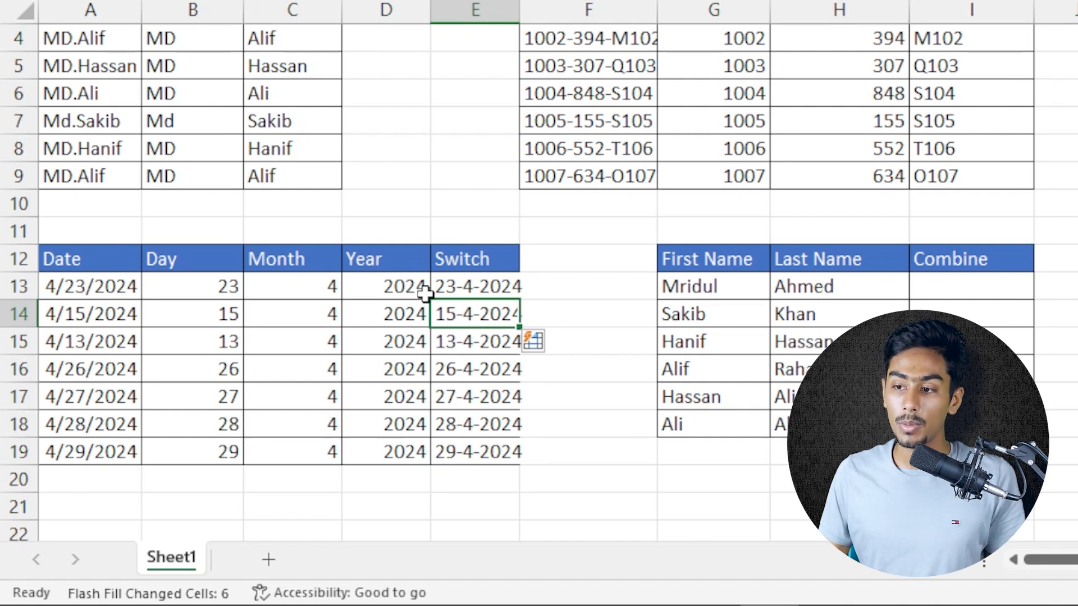
double_click(520, 7)
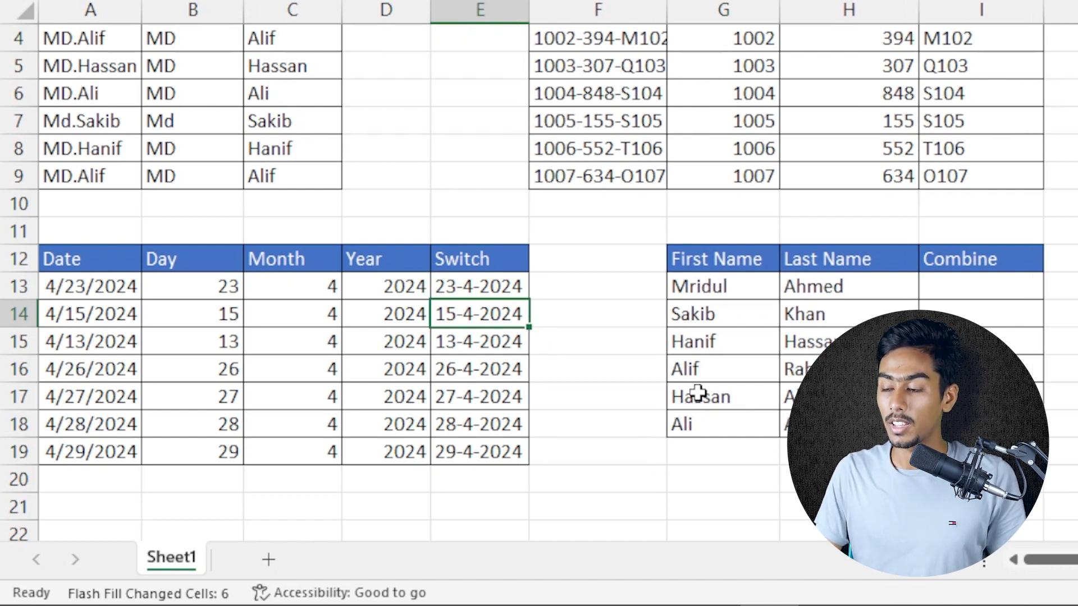
Enter row 13's first and last name separated by a space in I13 and Flash Fill the rest of the Combine column
left_click(777, 313)
left_click_drag(733, 288, 952, 285)
left_click(962, 287)
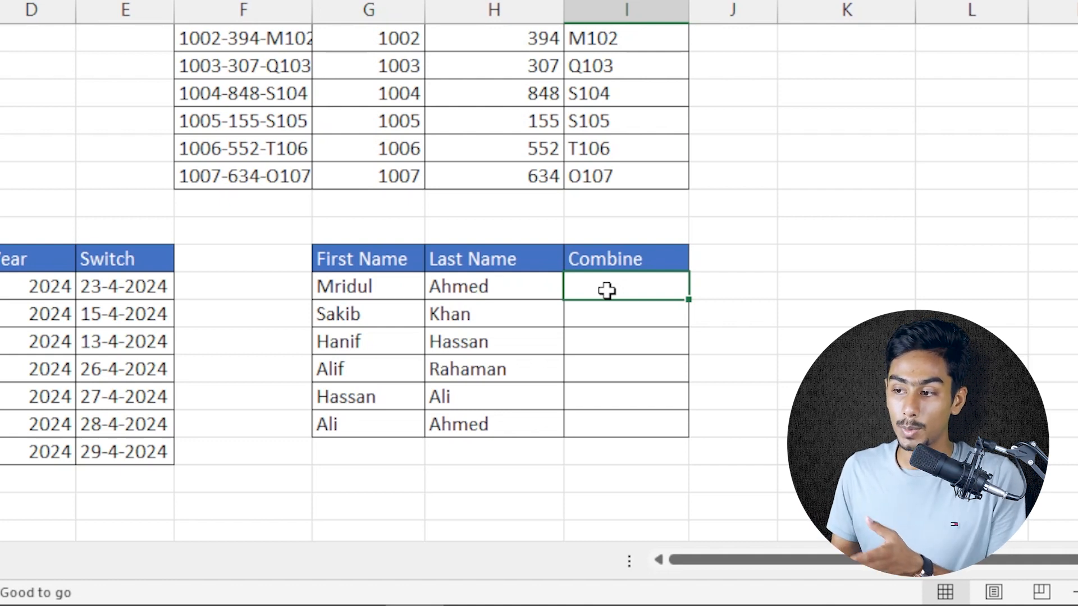
type("Mr")
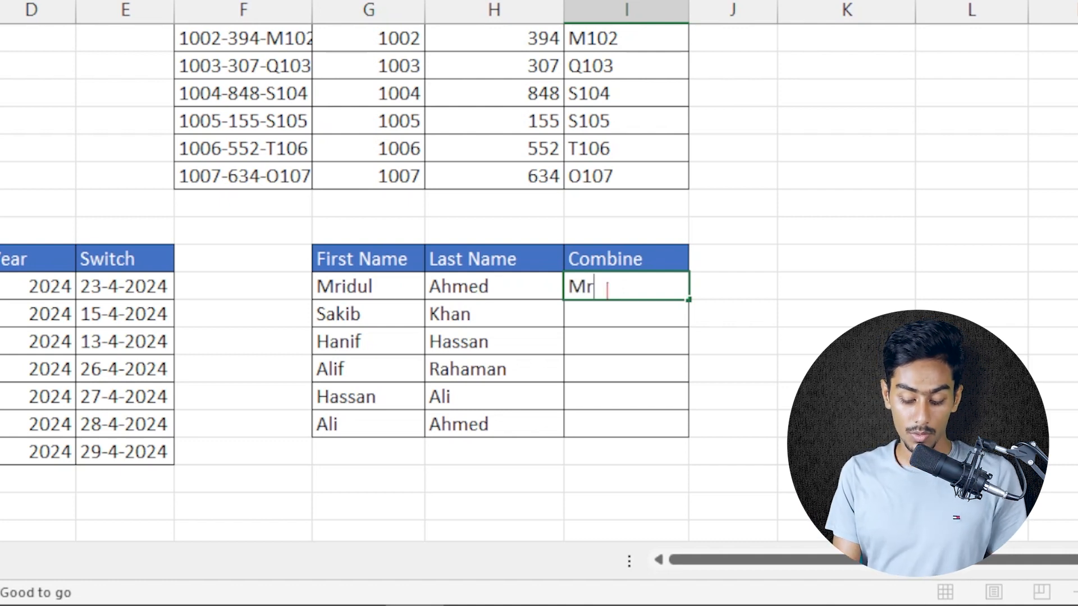
type("idul Ahmed")
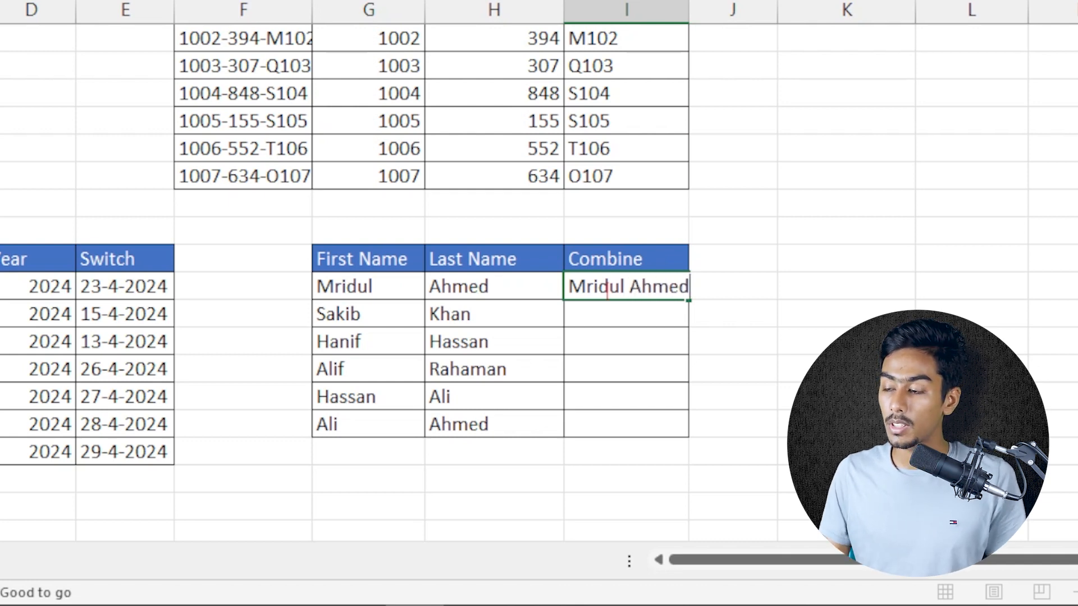
key("Return")
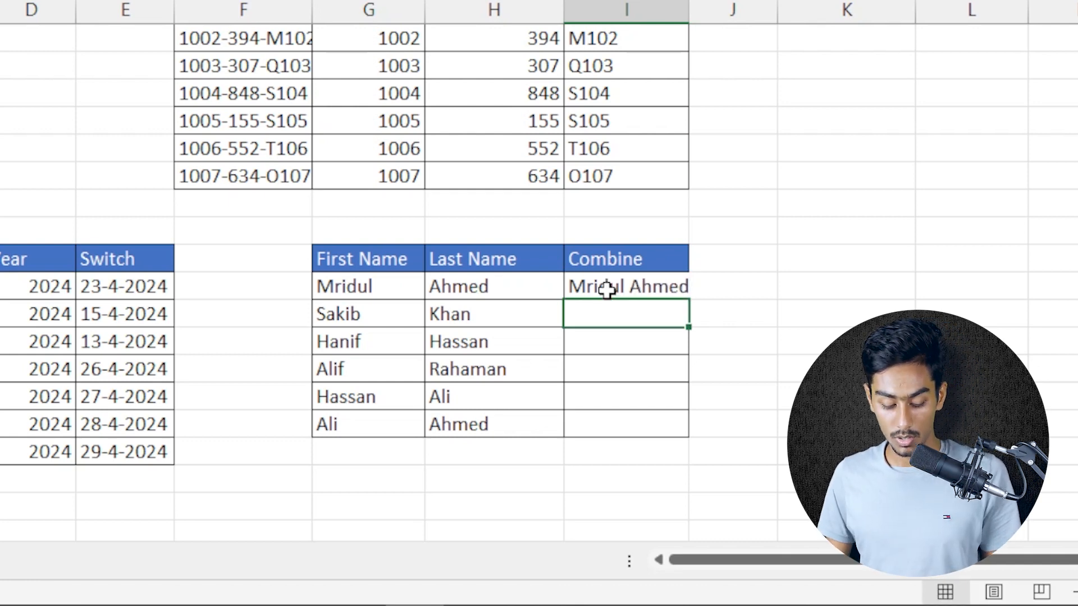
key("ctrl+e")
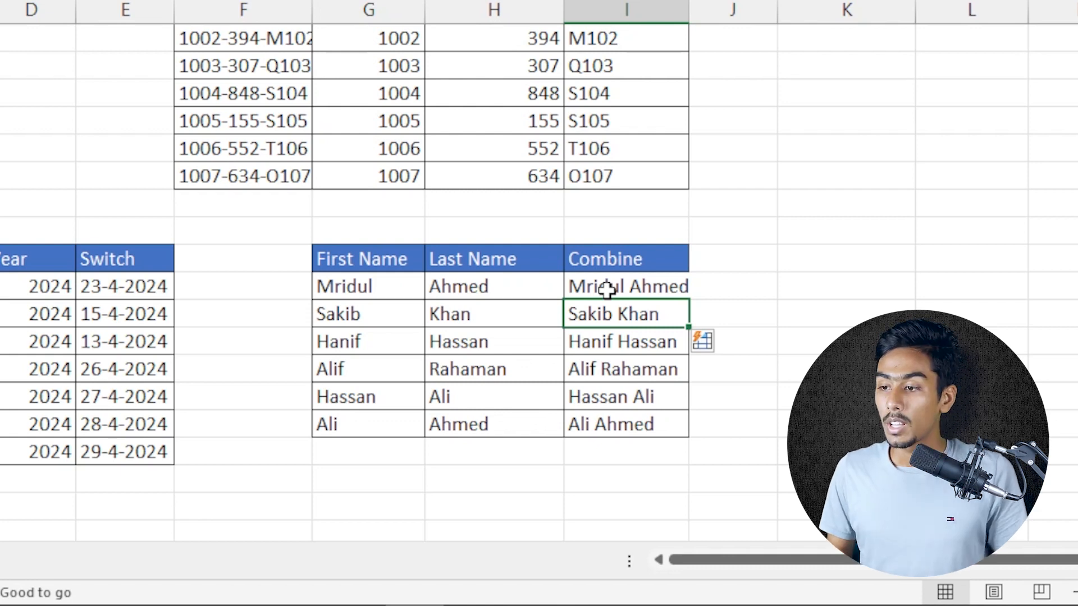